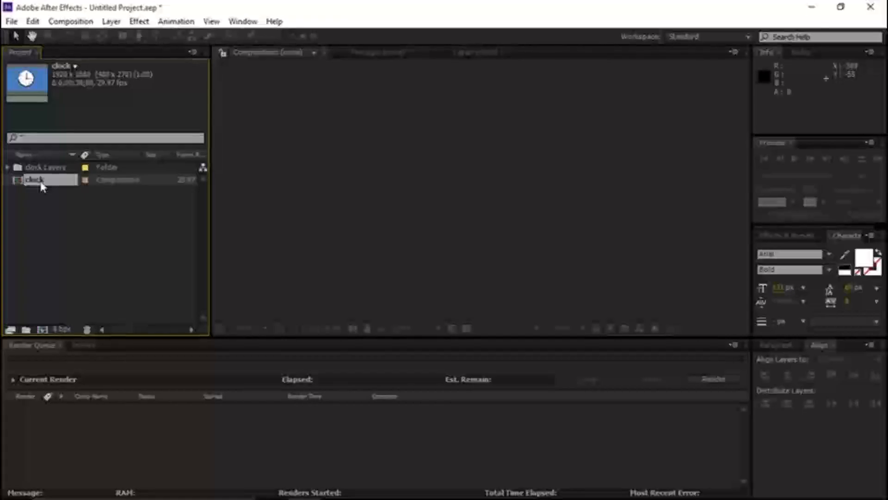
# Open the clock composition and rename its Shape 2 layer as Hour
pyautogui.doubleClick(42, 183)
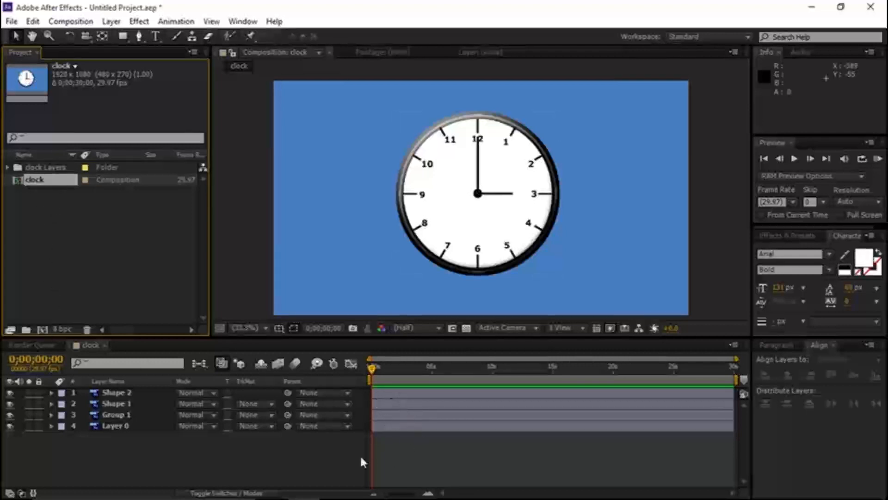
pyautogui.click(137, 396)
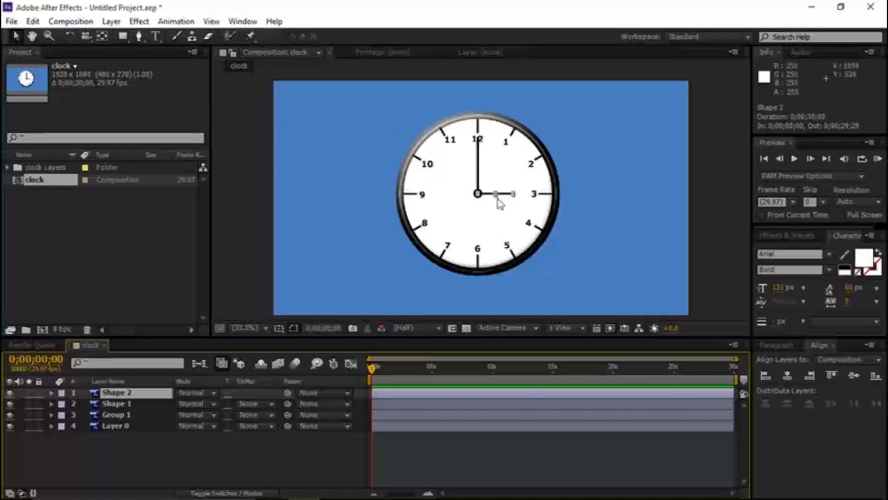
pyautogui.rightClick(143, 399)
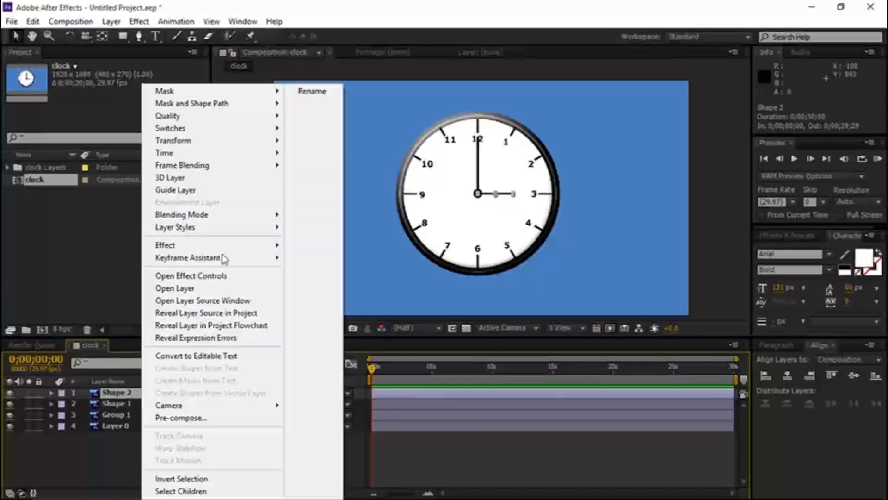
pyautogui.click(327, 96)
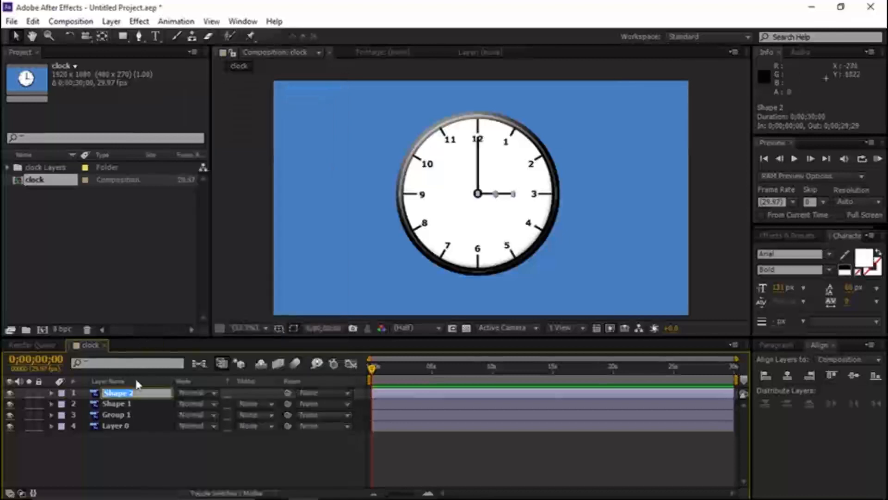
pyautogui.write('Hour')
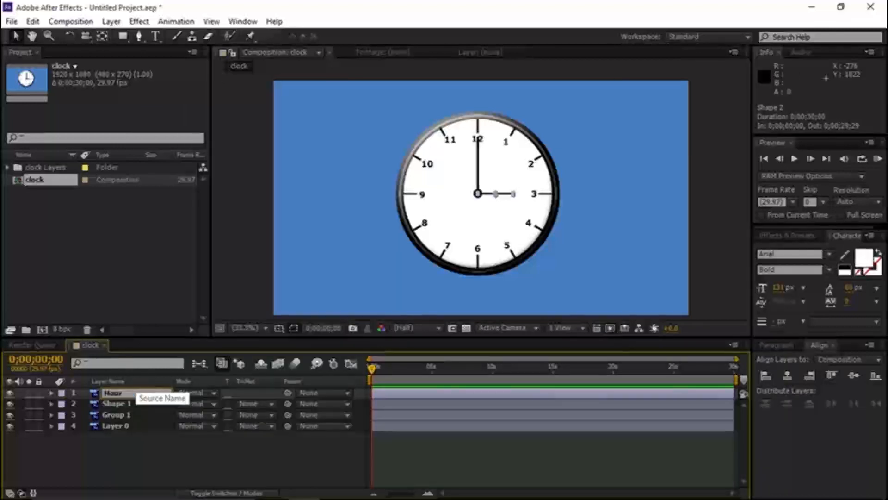
pyautogui.press('Return')
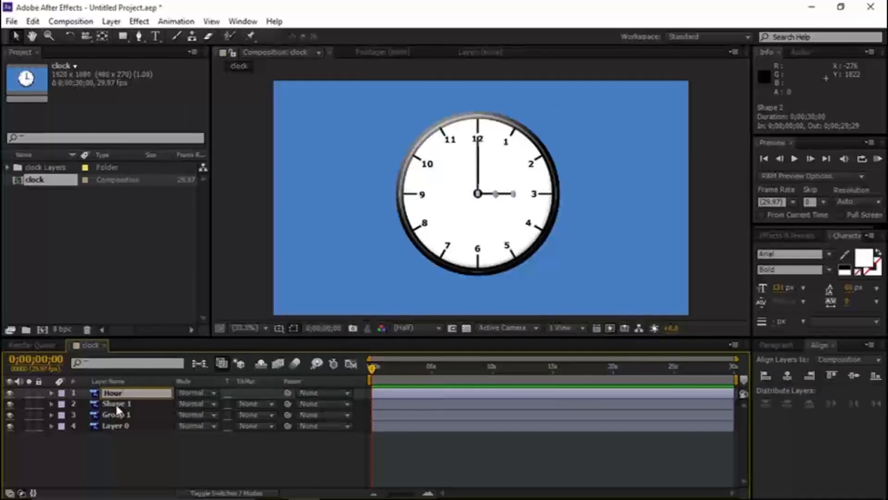
# Rename the Shape 1 layer as Minute
pyautogui.click(116, 404)
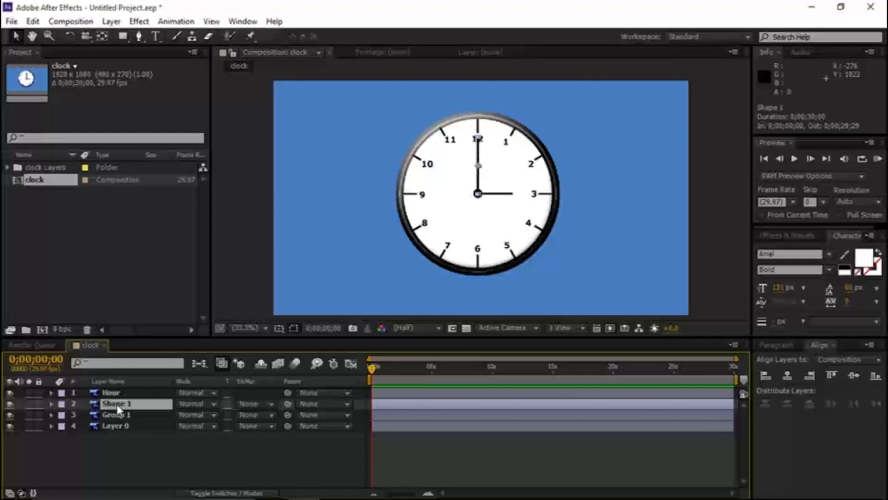
pyautogui.rightClick(118, 407)
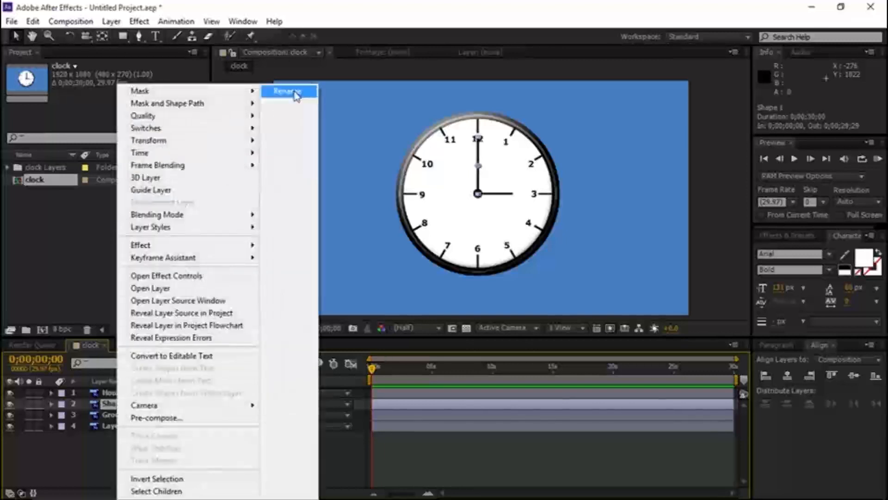
pyautogui.click(296, 95)
pyautogui.write('Mi')
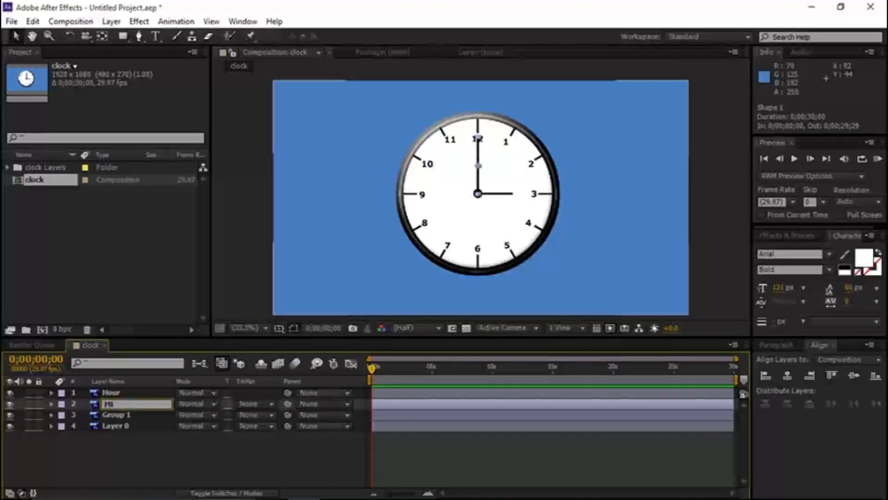
pyautogui.write('nute')
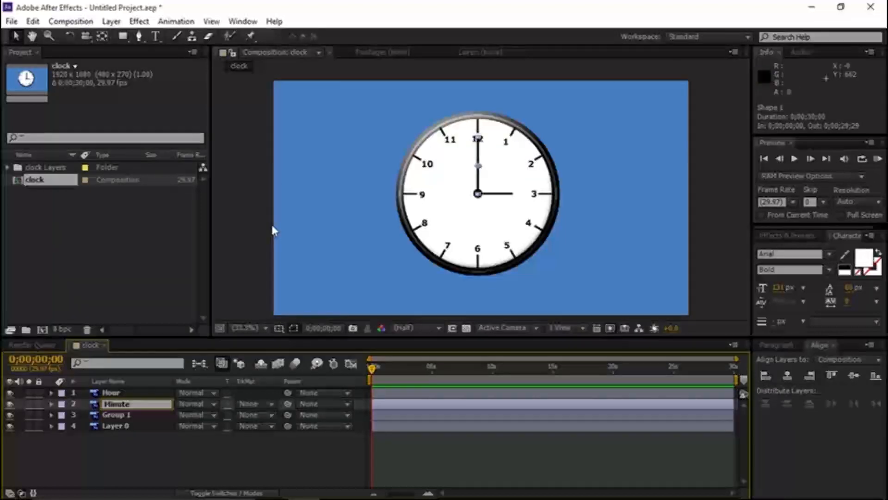
# Rename the Group 1 layer as Clock
pyautogui.click(137, 419)
pyautogui.rightClick(137, 419)
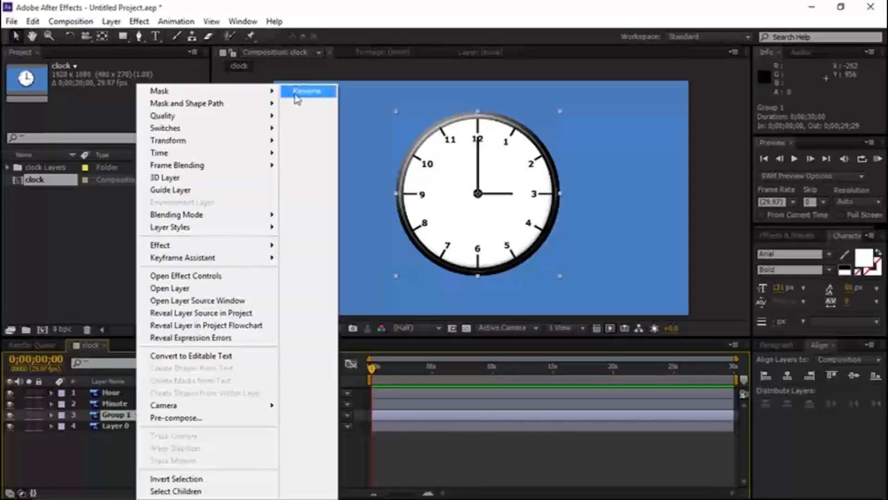
pyautogui.click(295, 92)
pyautogui.write('C')
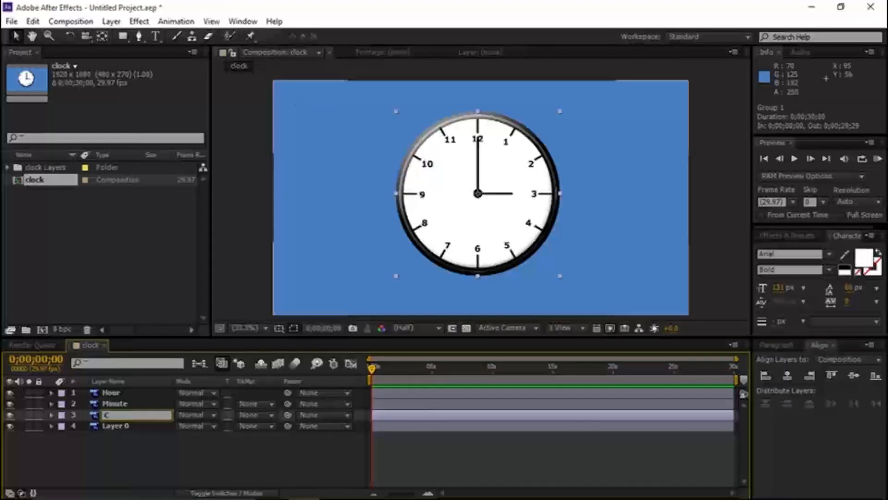
pyautogui.write('lock')
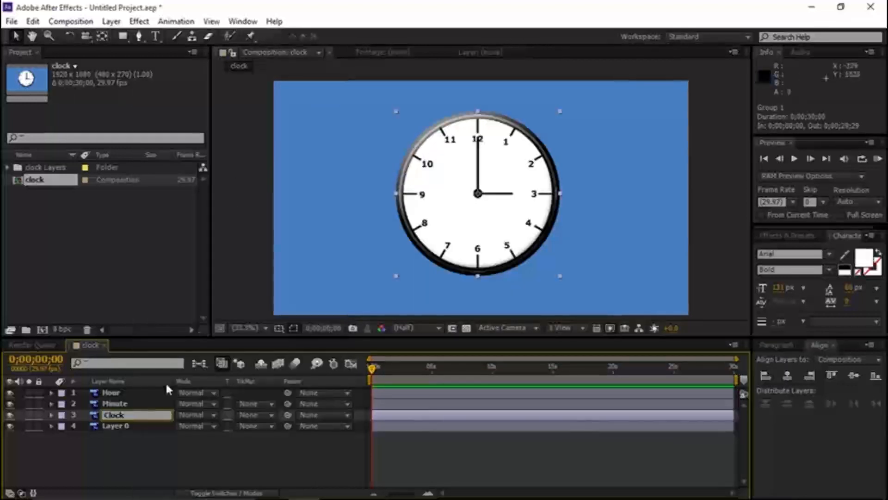
# Rename the Layer 0 layer as Background
pyautogui.click(136, 426)
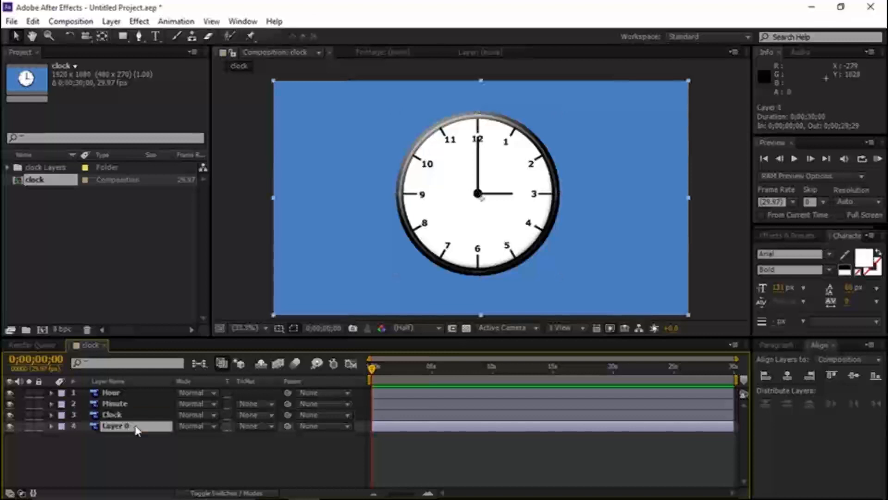
pyautogui.rightClick(137, 429)
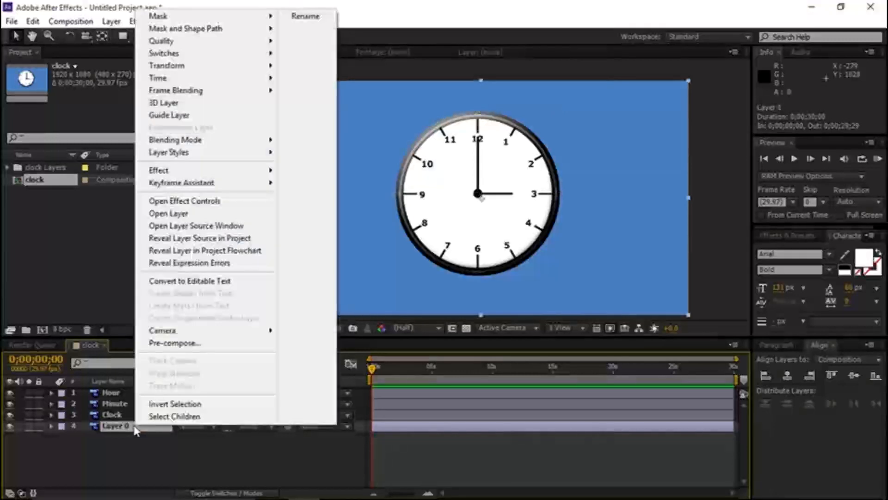
pyautogui.click(310, 21)
pyautogui.write('Background')
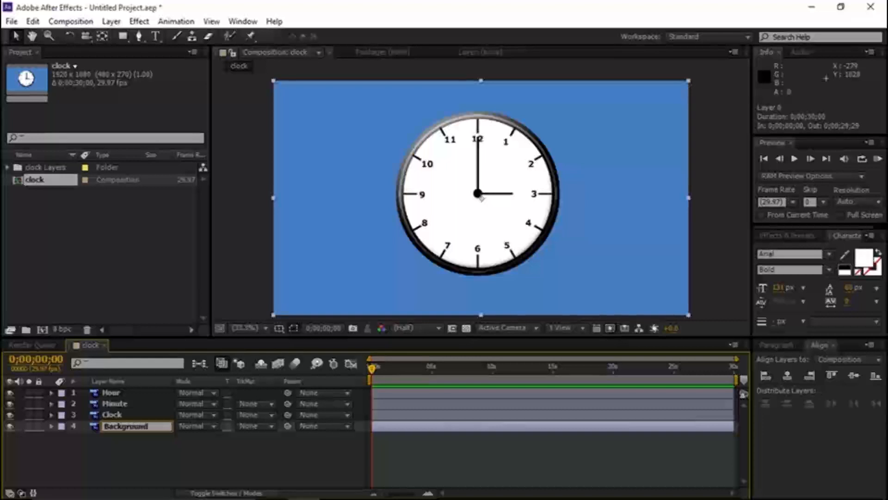
pyautogui.click(155, 460)
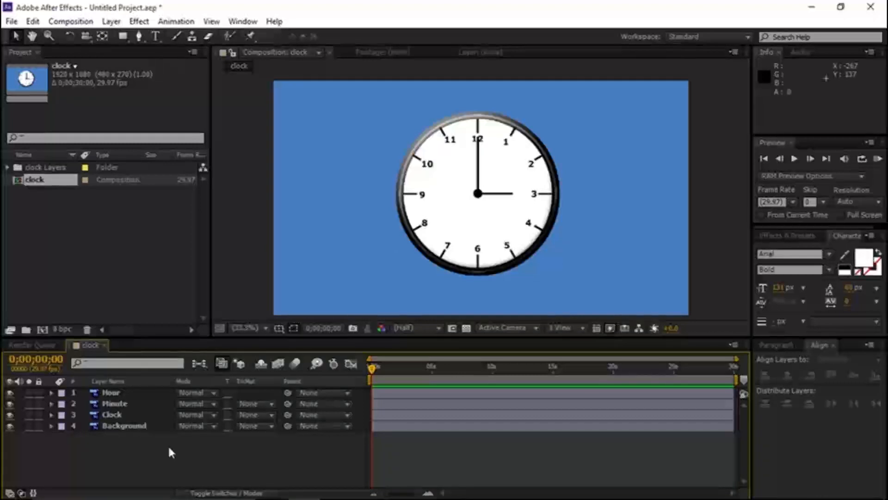
# Try rotating the Hour layer slightly to test its pivot, and undo the rotation change
pyautogui.click(123, 392)
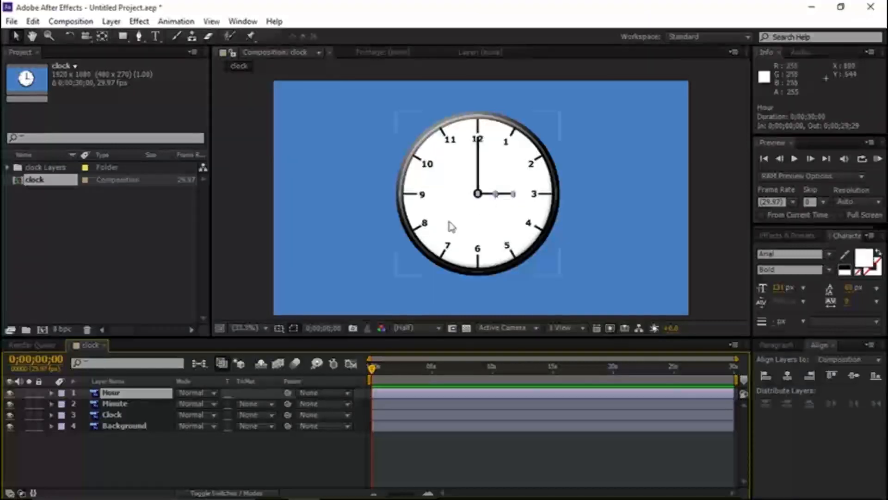
pyautogui.press('r')
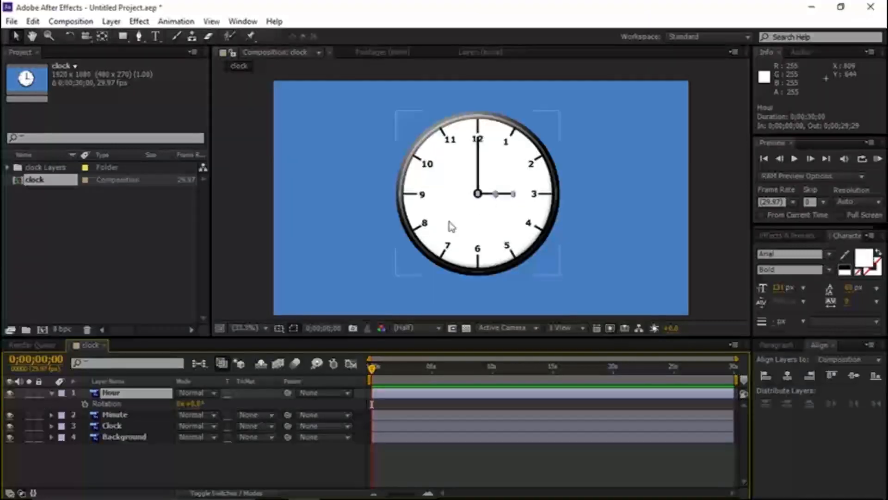
pyautogui.moveTo(196, 406)
pyautogui.mouseDown()
pyautogui.moveTo(224, 406)
pyautogui.moveTo(194, 407)
pyautogui.mouseUp()
pyautogui.click(194, 405)
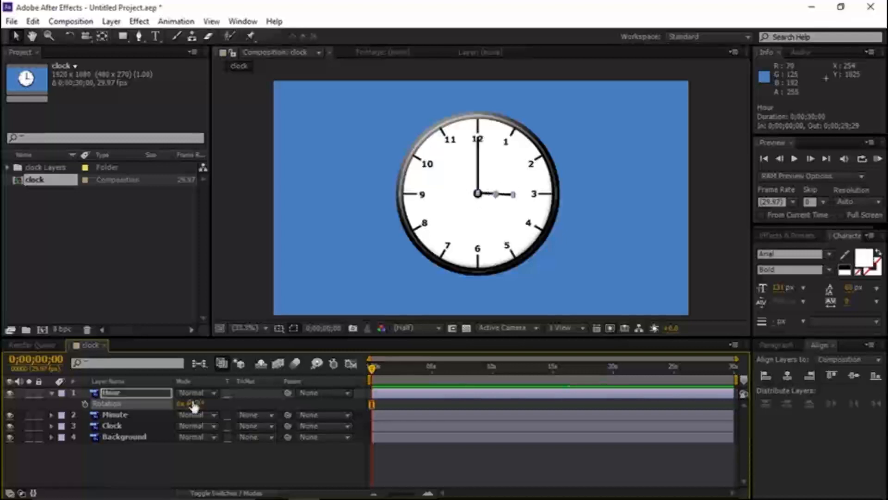
pyautogui.hotkey('ctrl', 'z')
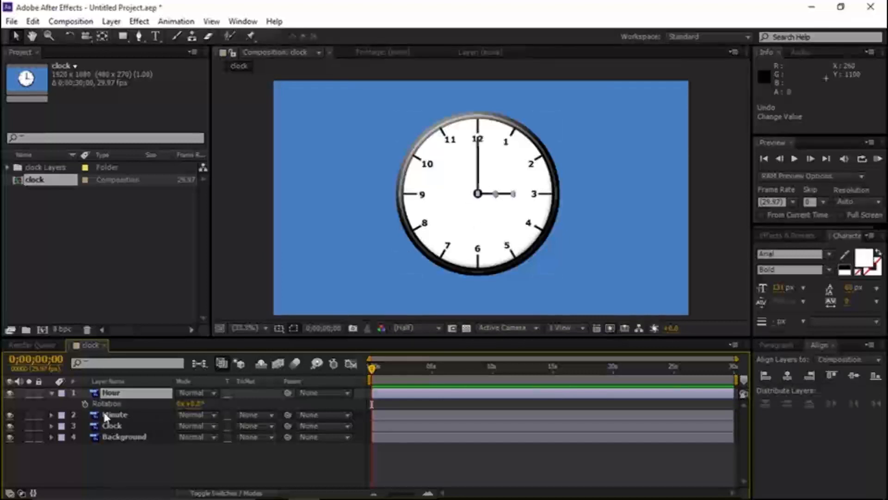
# Offset the Hour layer's anchor point from the hand and move the layer so the anchor sits on the clock's centre, position 946, 517.5
pyautogui.press('a')
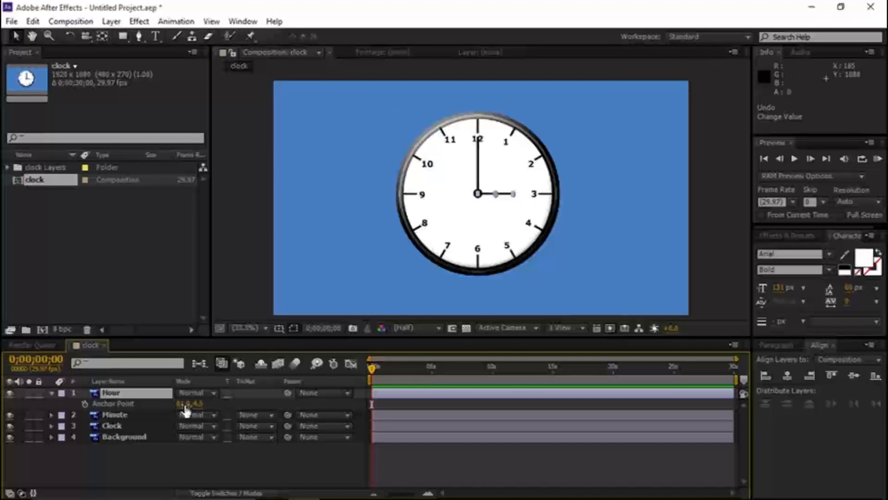
pyautogui.moveTo(182, 404); pyautogui.dragTo(203, 407)
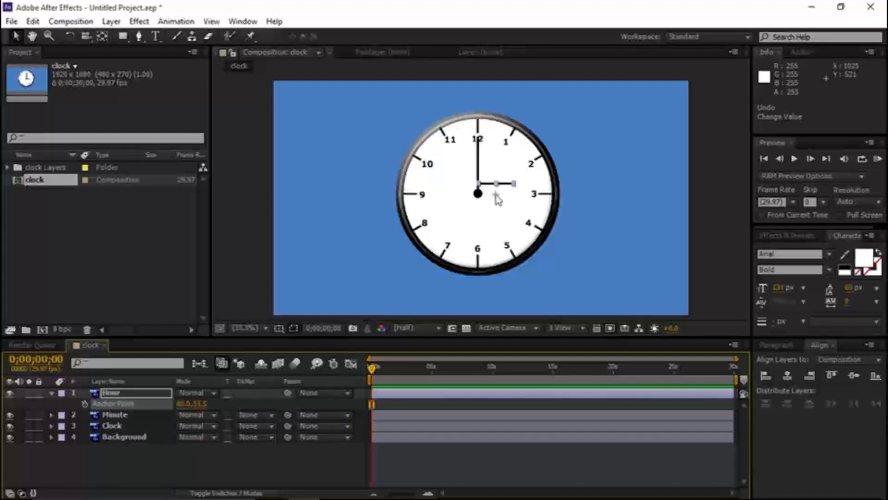
pyautogui.moveTo(496, 198); pyautogui.dragTo(479, 198)
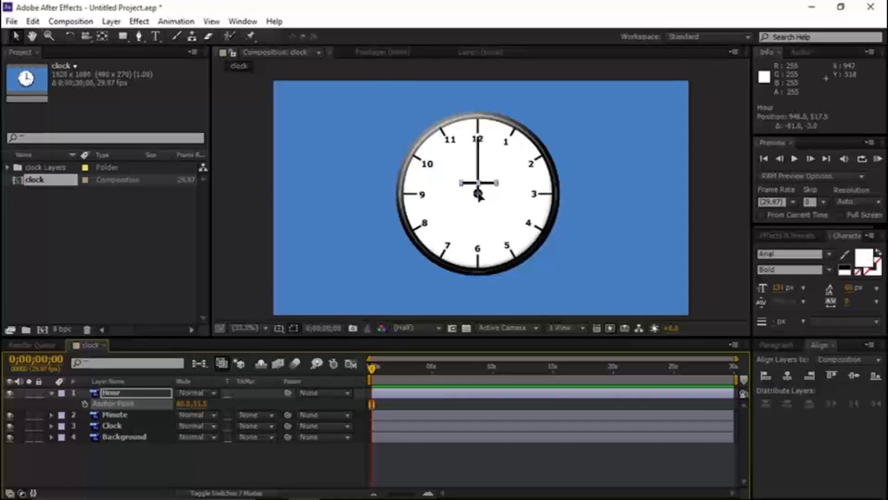
pyautogui.click(480, 198)
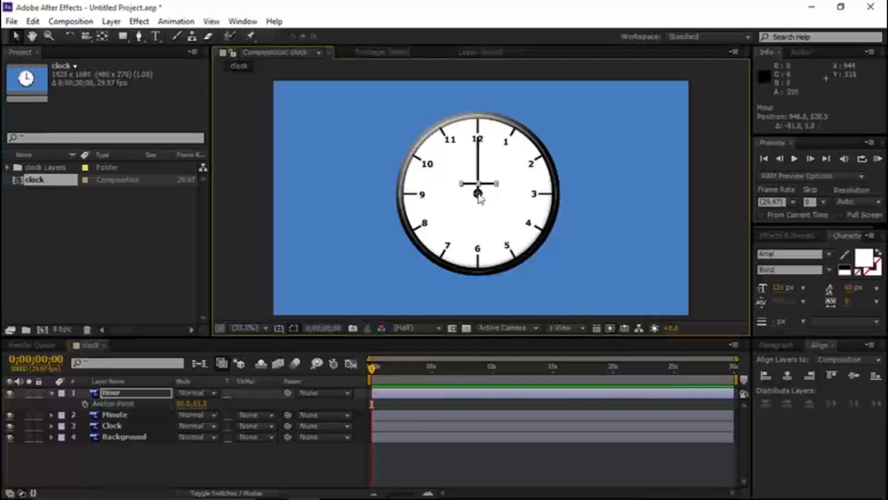
pyautogui.moveTo(477, 193); pyautogui.dragTo(480, 197)
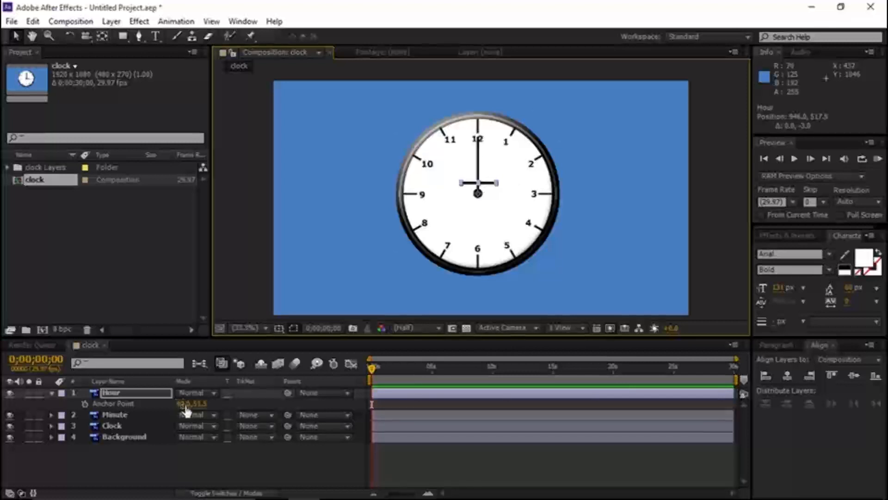
# Adjust the Hour layer's anchor point to the hand's inner end so the hand extends from the clock's centre toward 3
pyautogui.moveTo(189, 403); pyautogui.dragTo(167, 403)
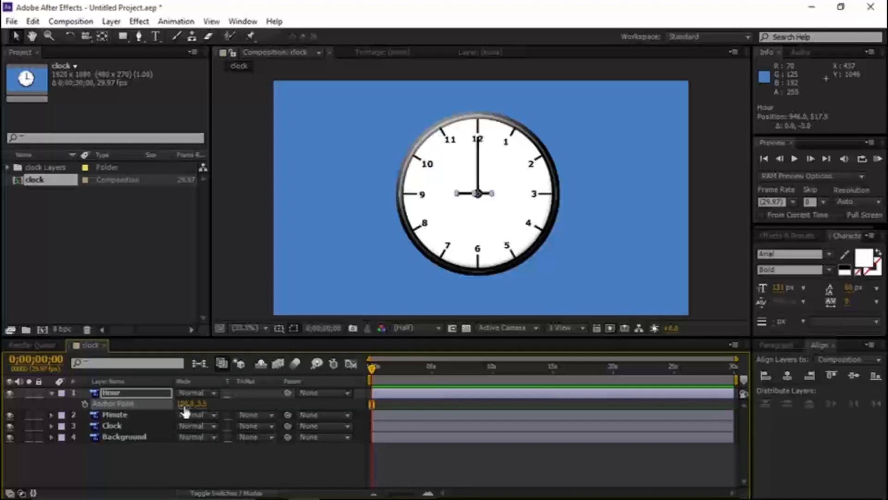
pyautogui.moveTo(184, 407); pyautogui.dragTo(112, 395)
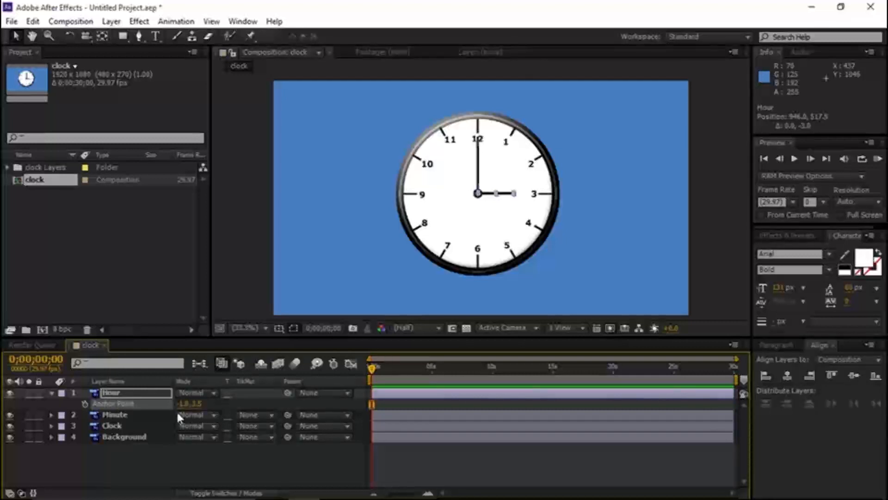
pyautogui.click(236, 398)
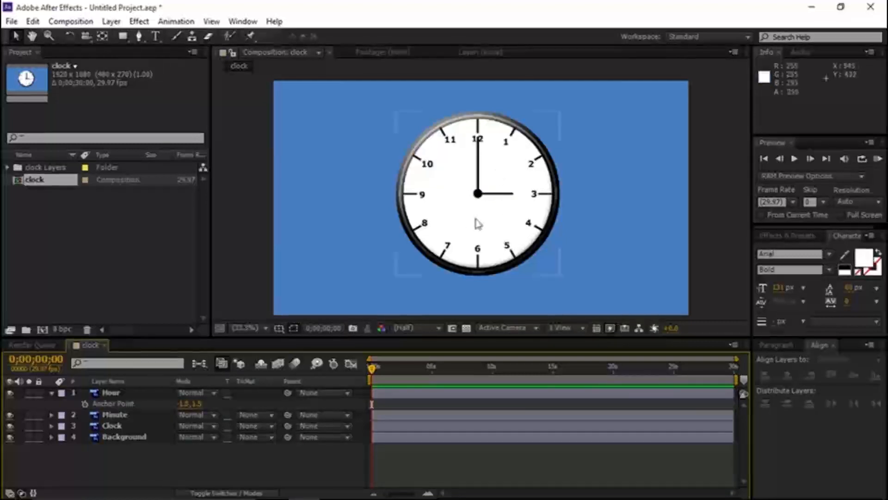
# Offset the Minute layer's anchor point sideways and move the layer so the anchor sits on the clock's centre, position 945.5, 518.5
pyautogui.click(116, 415)
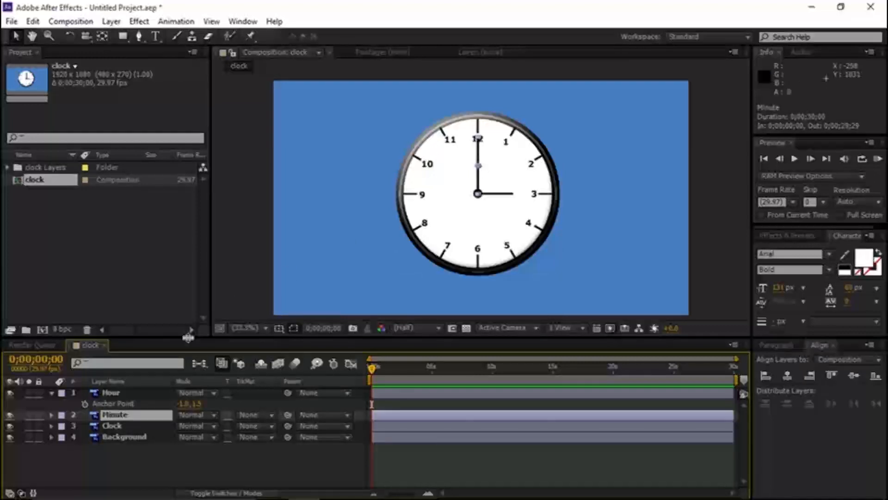
pyautogui.press('a')
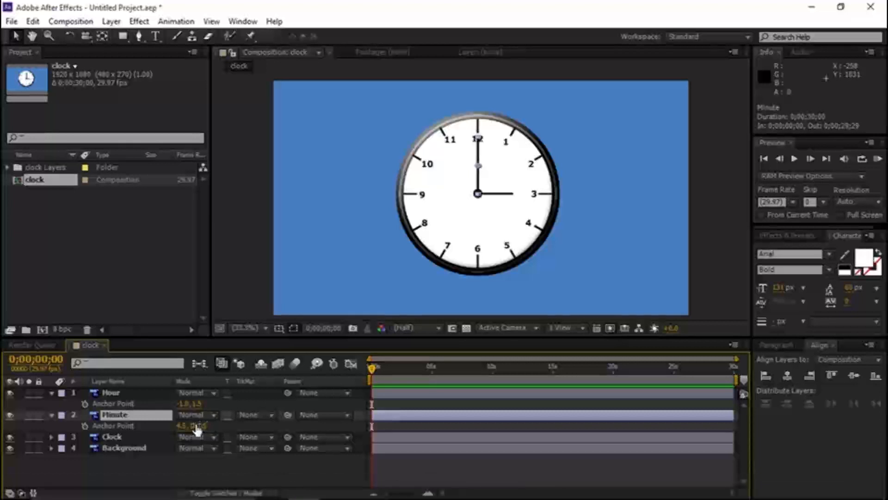
pyautogui.moveTo(181, 425); pyautogui.dragTo(143, 426)
pyautogui.press('Return')
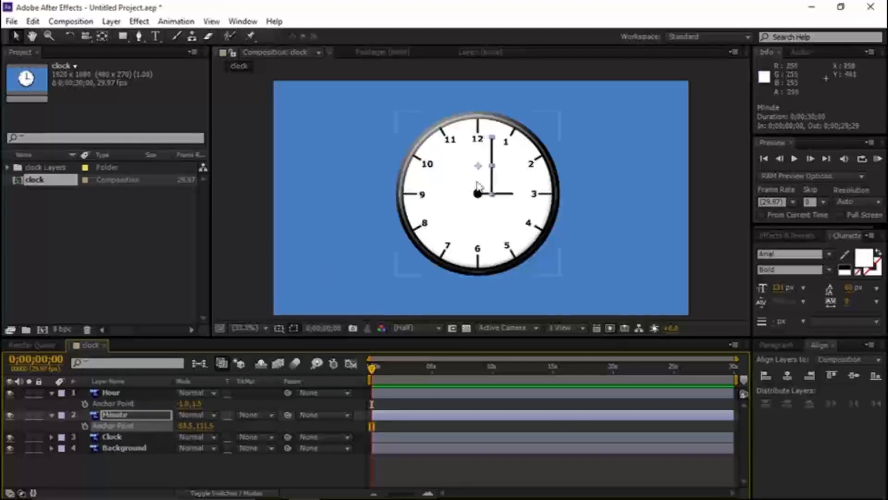
pyautogui.moveTo(478, 168); pyautogui.dragTo(480, 197)
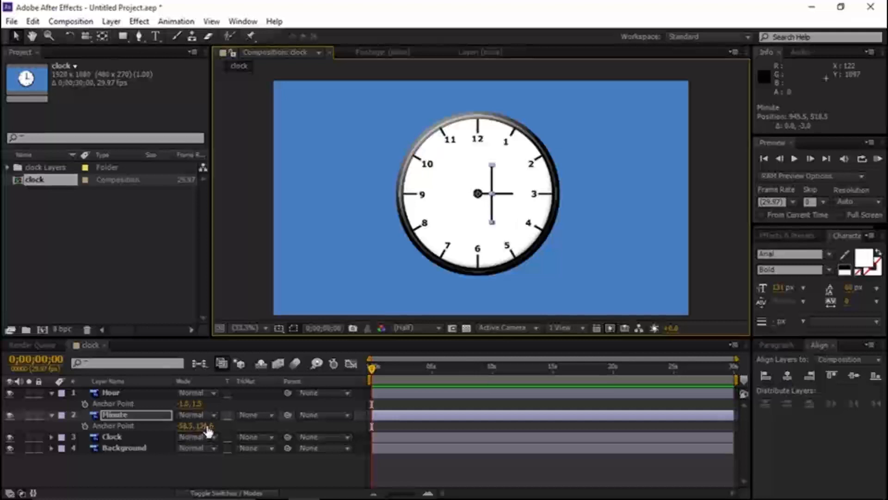
# Adjust the Minute layer's anchor point to the hand's lower end so it reaches from the centre to 12, and collapse the Hour layer's properties
pyautogui.moveTo(207, 432); pyautogui.dragTo(226, 412)
pyautogui.press('F2')
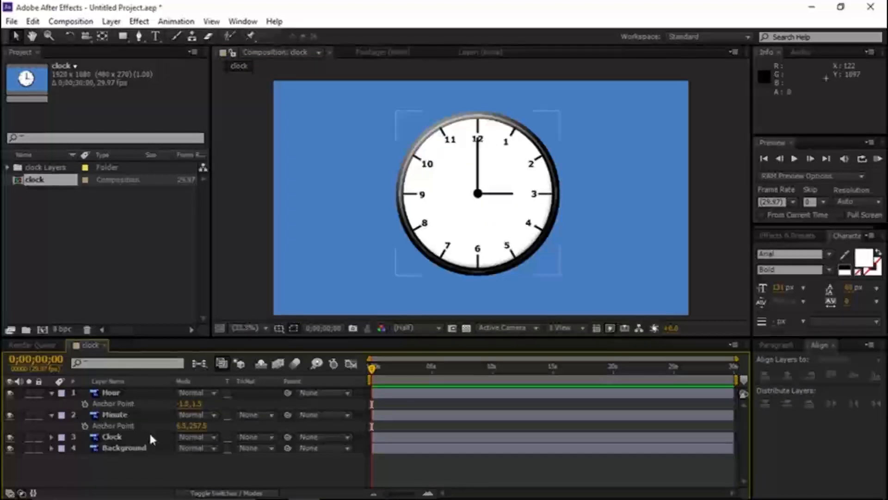
pyautogui.click(51, 392)
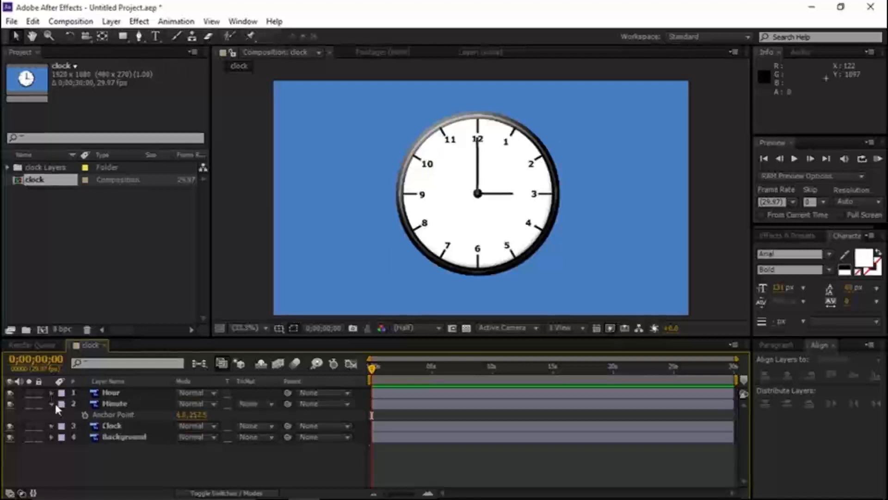
# Try a small rotation of the Hour layer about its pivot, undo it, and collapse the Hour and Minute layers' properties
pyautogui.click(51, 404)
pyautogui.click(113, 393)
pyautogui.press('Return')
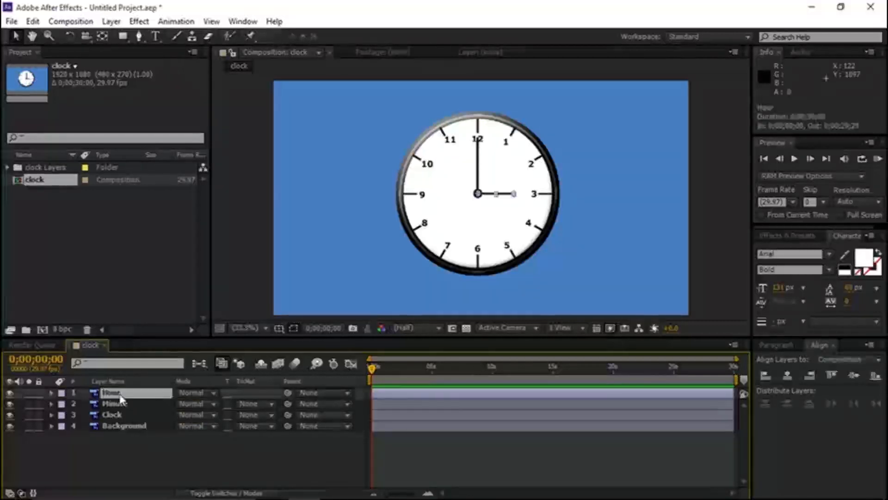
pyautogui.press('r')
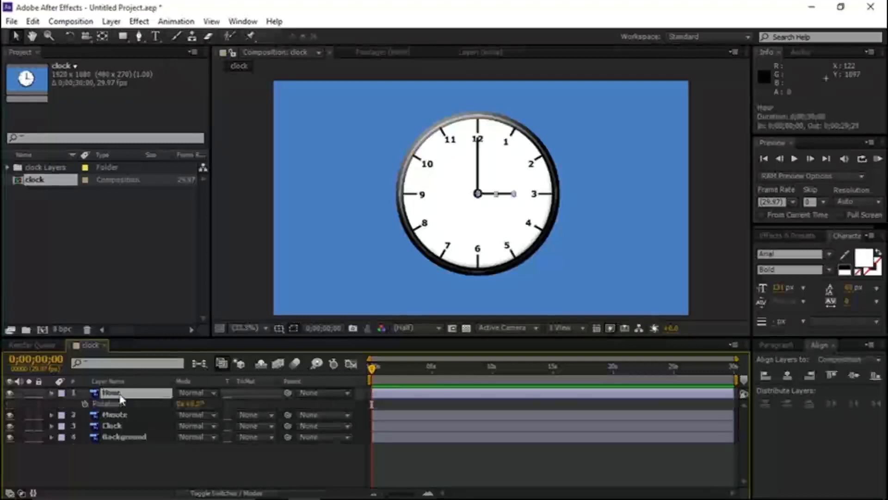
pyautogui.moveTo(194, 404)
pyautogui.mouseDown()
pyautogui.moveTo(264, 404)
pyautogui.moveTo(199, 404)
pyautogui.mouseUp()
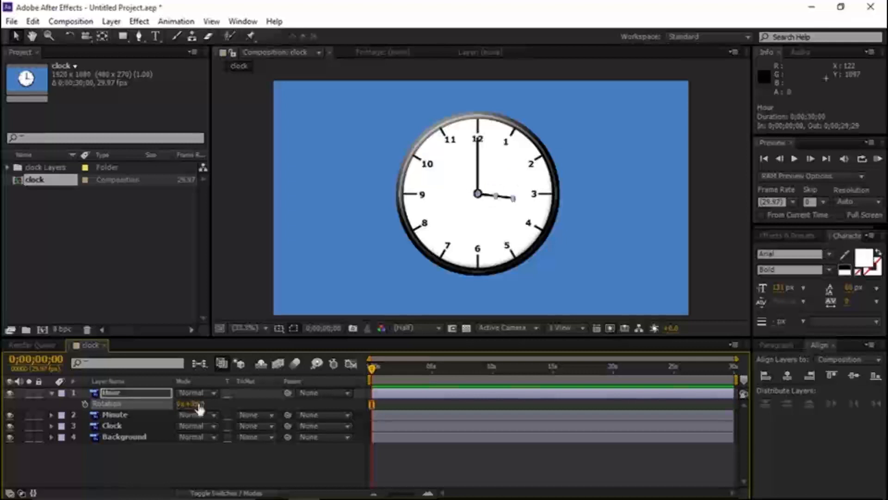
pyautogui.hotkey('ctrl', 'z')
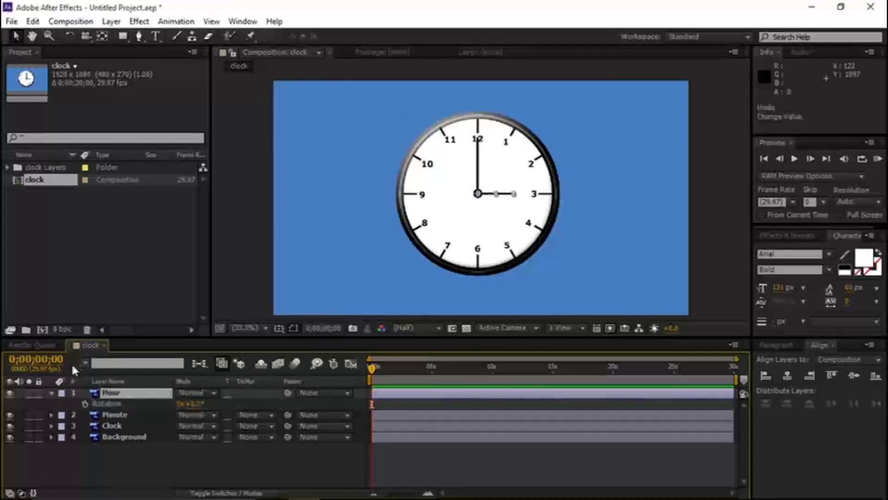
pyautogui.click(71, 398)
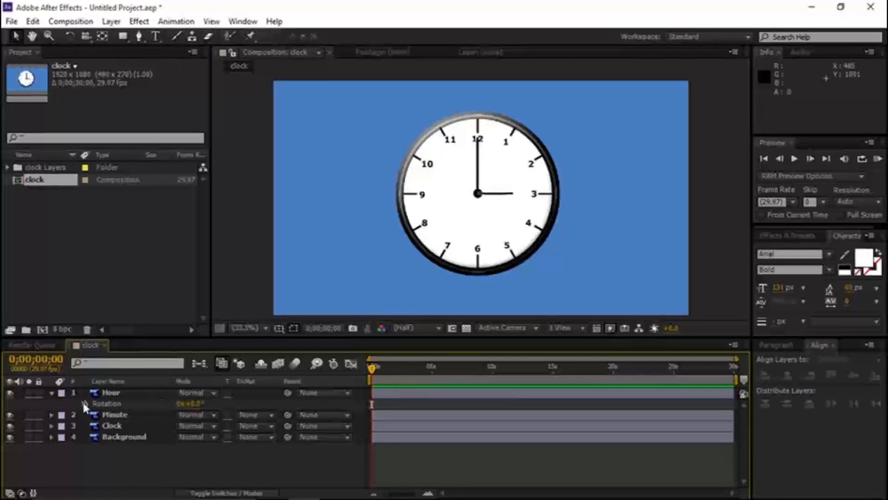
pyautogui.click(50, 393)
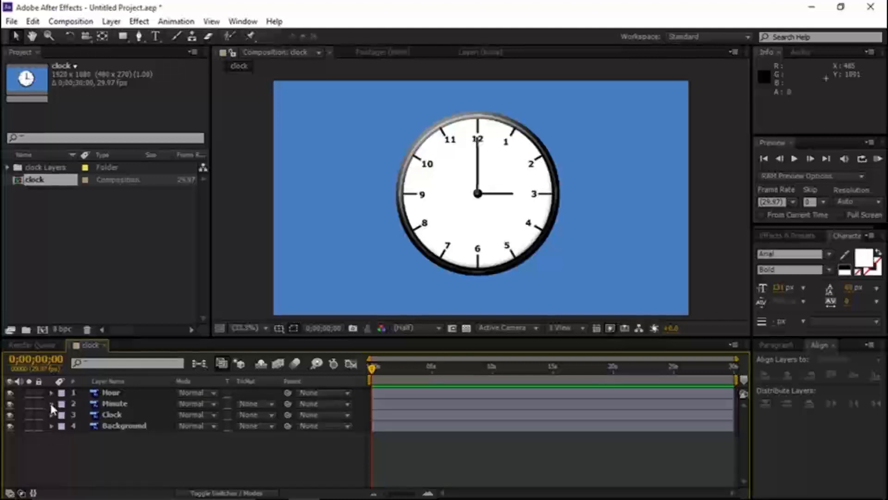
# Keyframe the Minute layer's rotation at the start and at 242° at 0;00;12;25, and preview the motion
pyautogui.click(50, 403)
pyautogui.click(51, 403)
pyautogui.click(136, 405)
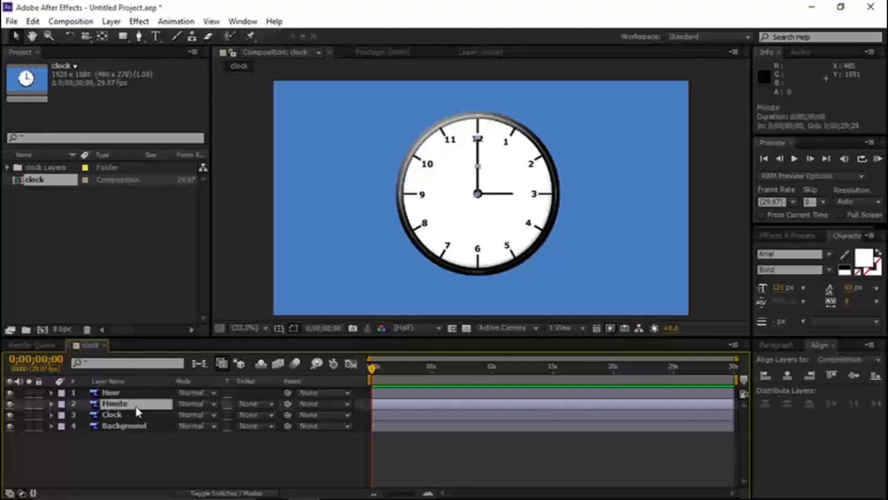
pyautogui.press('r')
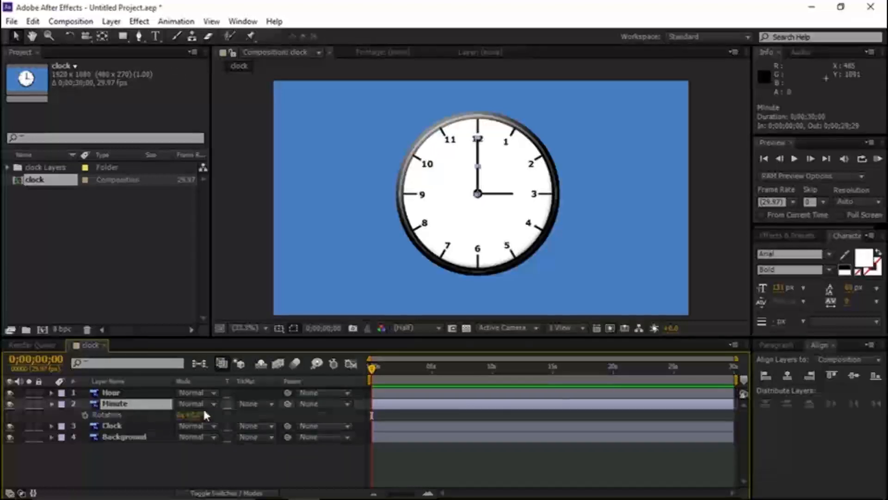
pyautogui.click(84, 415)
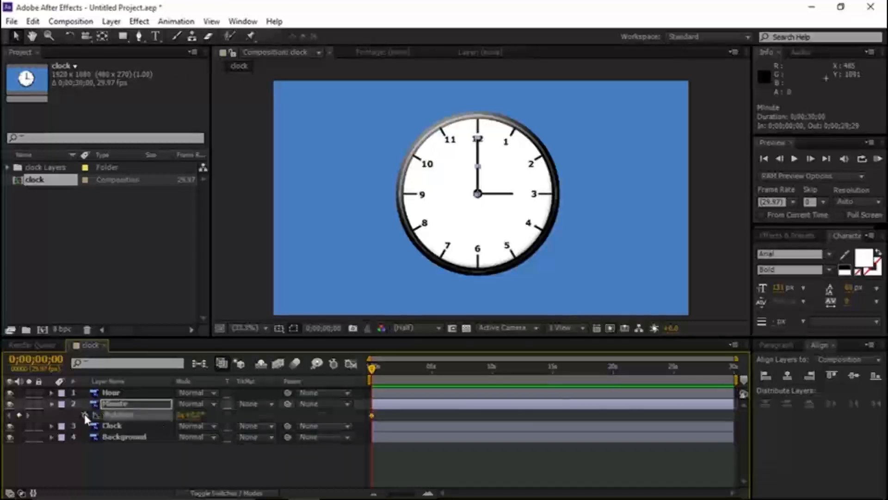
pyautogui.click(526, 368)
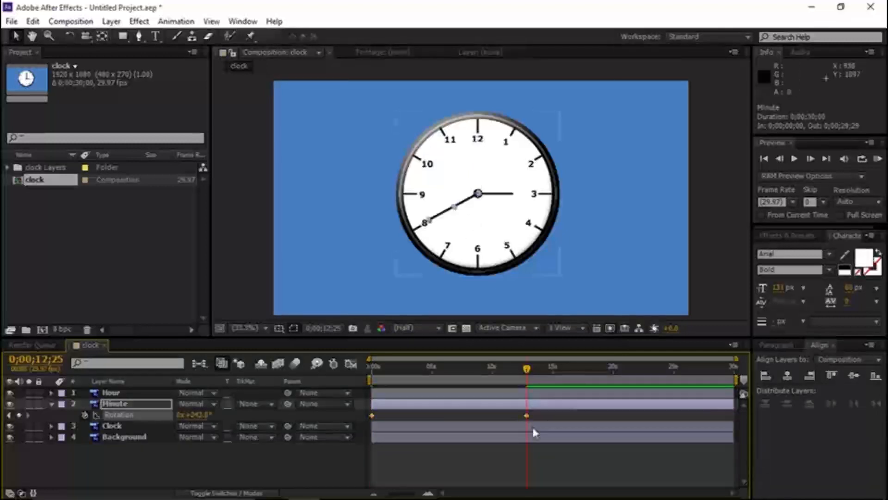
pyautogui.click(527, 415)
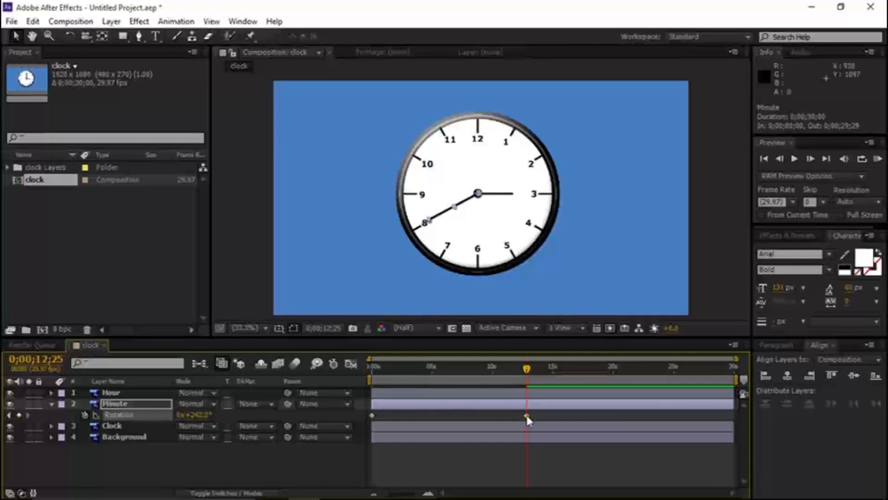
pyautogui.click(377, 369)
pyautogui.press('space')
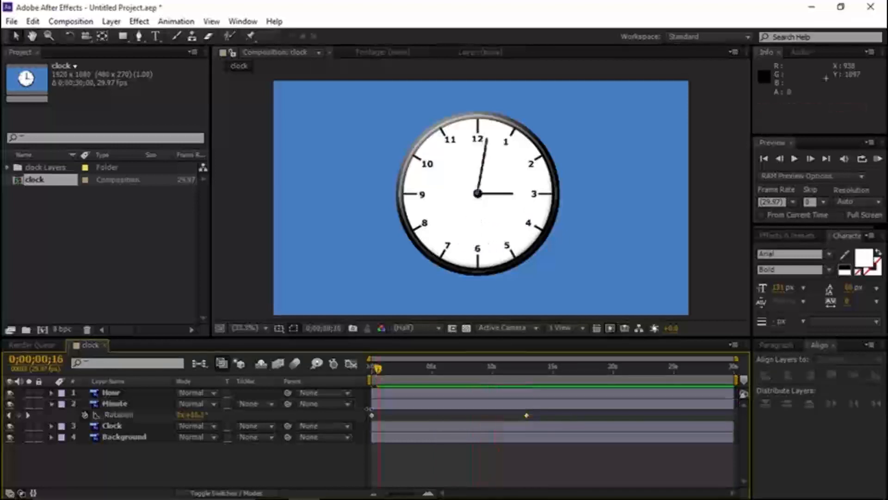
# Delete both Minute rotation keyframes, return the playhead to the start of the composition, and collapse the layer's properties
pyautogui.moveTo(372, 414); pyautogui.dragTo(545, 422)
pyautogui.press('Delete')
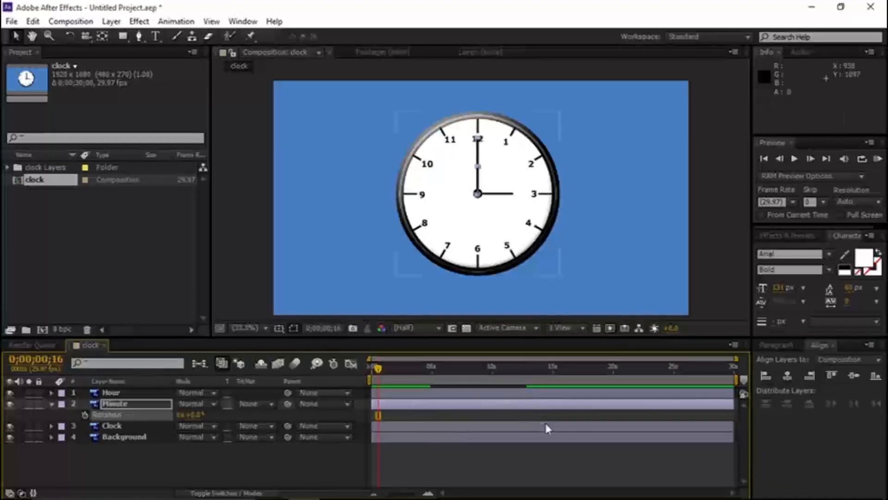
pyautogui.moveTo(378, 368); pyautogui.dragTo(361, 367)
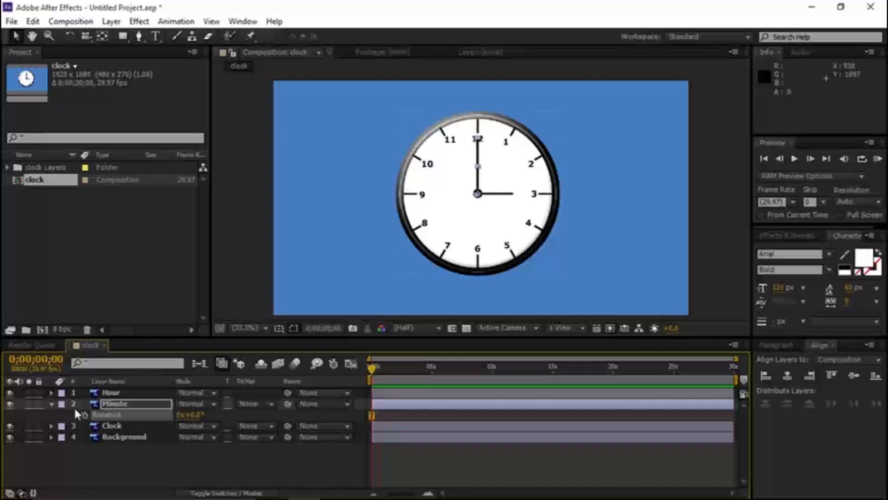
pyautogui.click(51, 404)
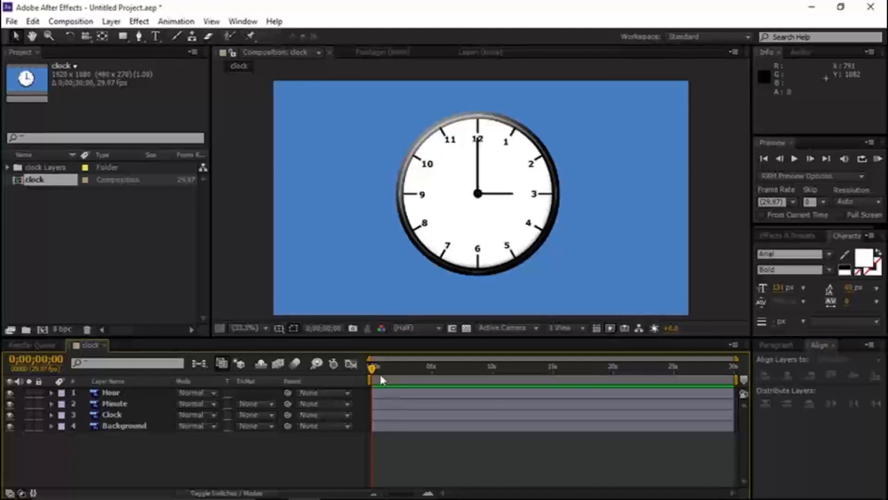
# Add an expression to the Minute layer's rotation
pyautogui.click(478, 154)
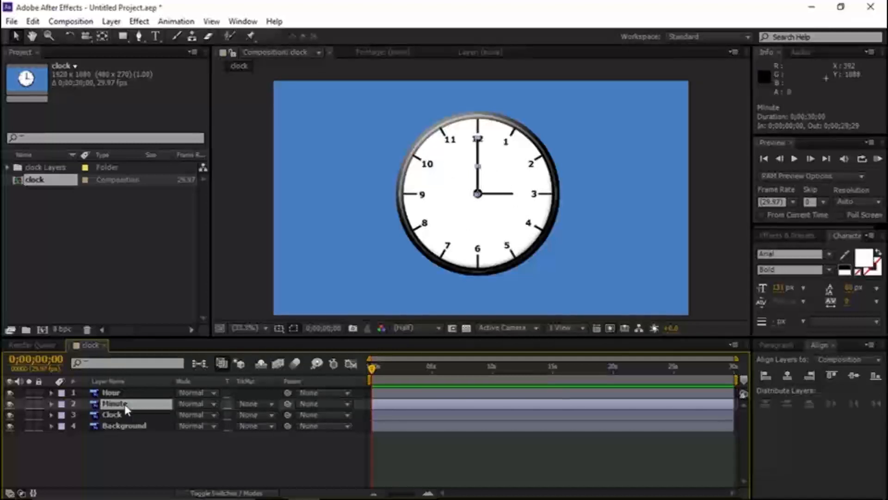
pyautogui.press('r')
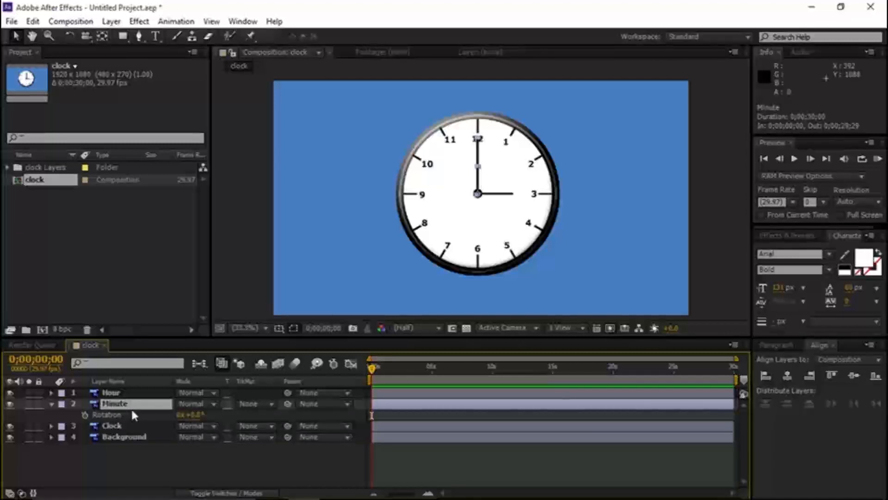
pyautogui.press('a')
pyautogui.press('r')
pyautogui.keyDown('alt'); pyautogui.click(84, 414); pyautogui.keyUp('alt')
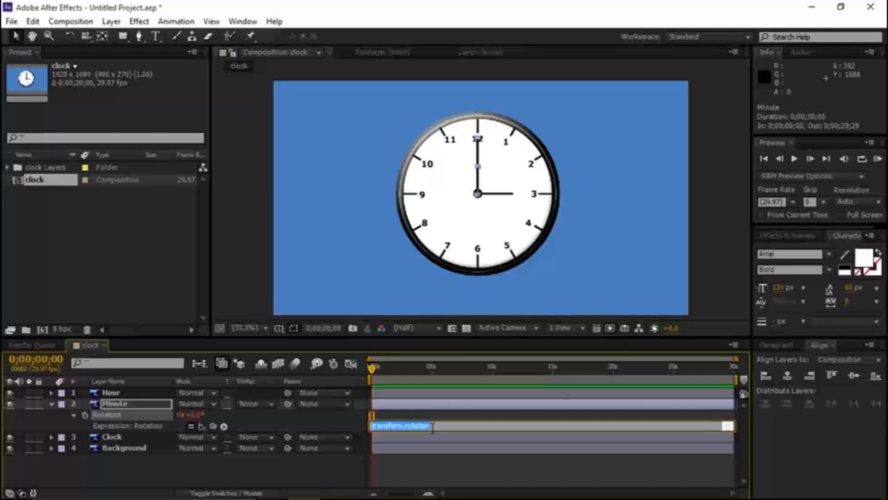
# Examine the expression language categories, including the Vector Math and Random Numbers functions, without inserting any
pyautogui.click(225, 426)
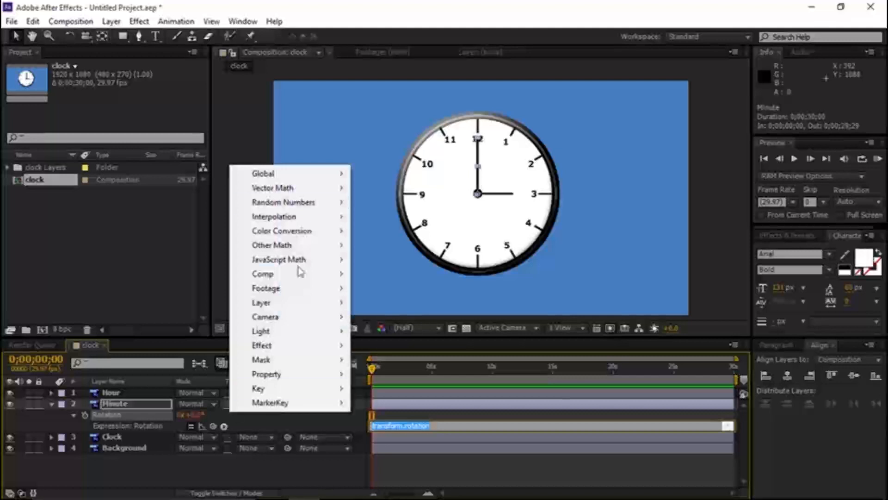
pyautogui.moveTo(317, 175)
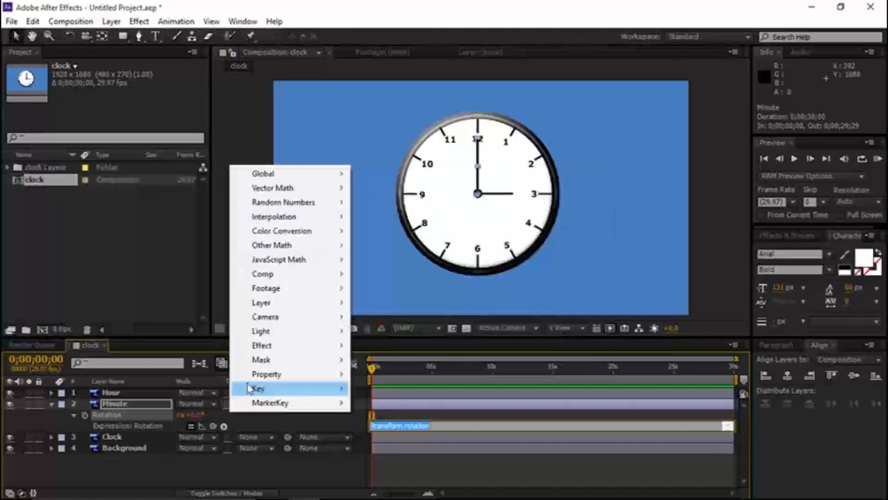
pyautogui.moveTo(303, 190)
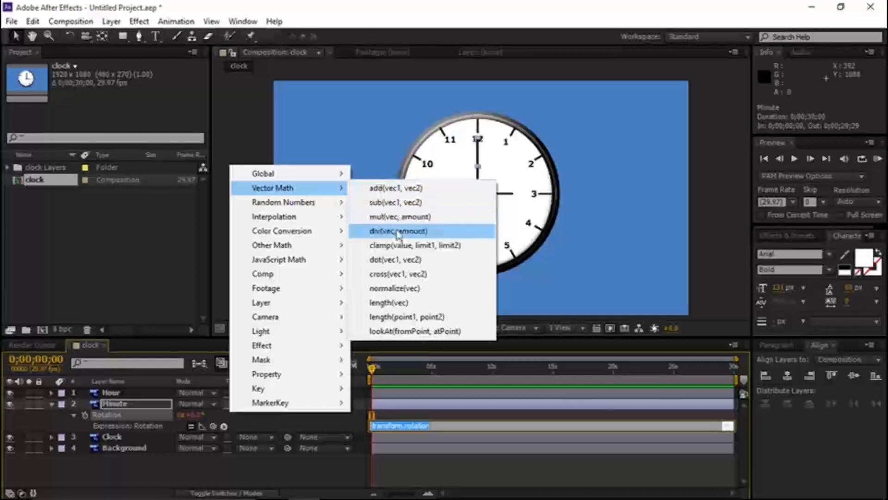
pyautogui.moveTo(333, 202)
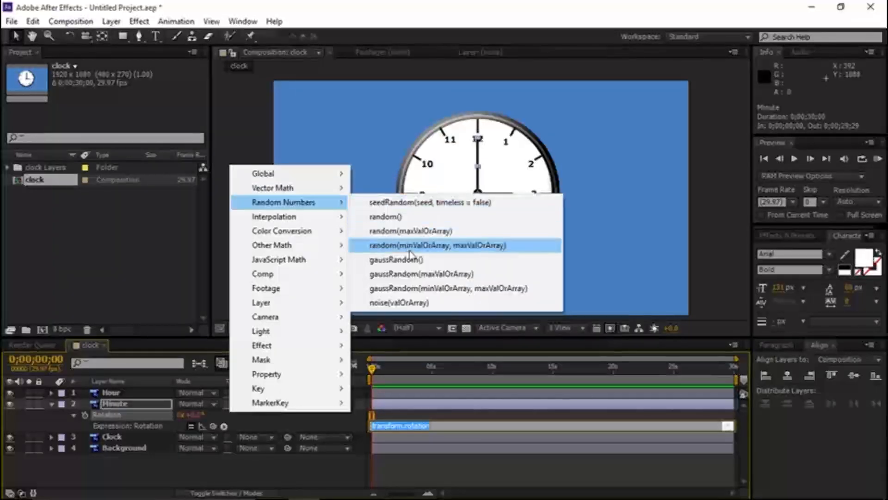
pyautogui.click(223, 427)
pyautogui.click(241, 419)
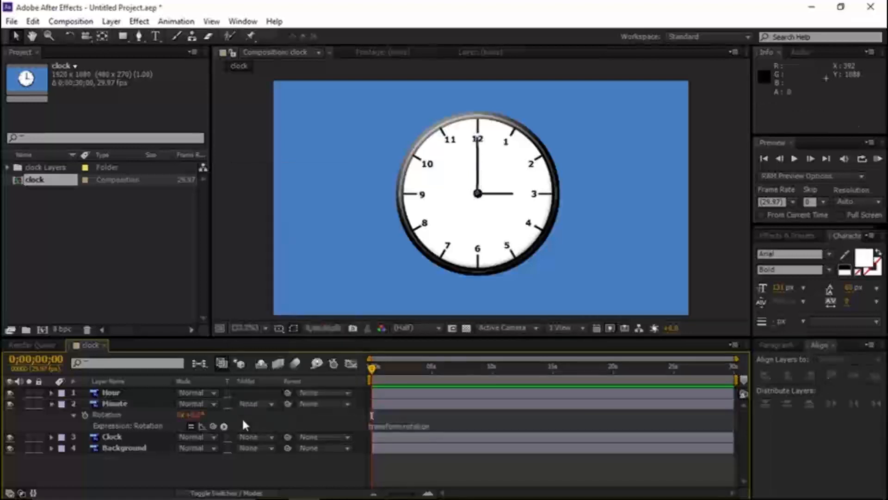
# Set the Minute layer's rotation expression to "time;" and preview the animation
pyautogui.click(409, 426)
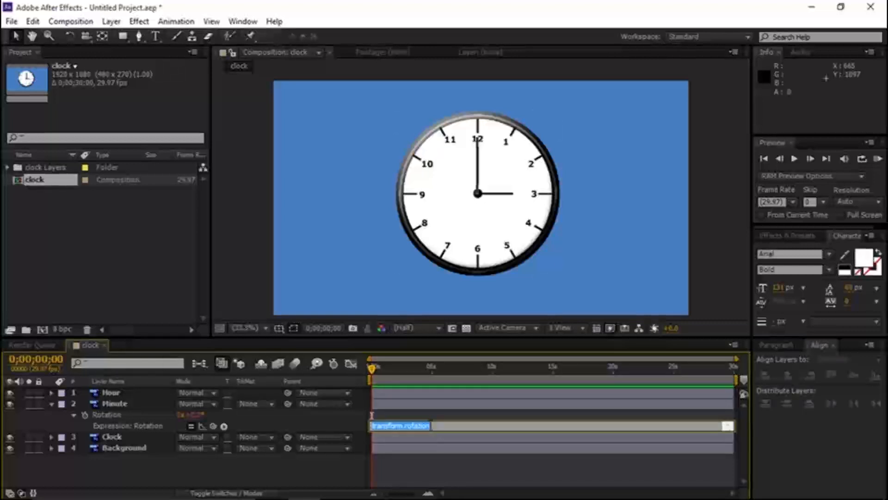
pyautogui.write('time*')
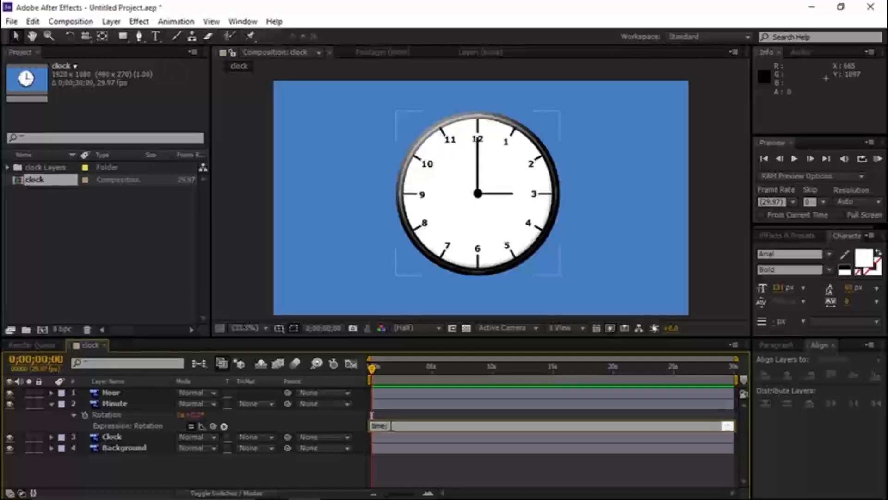
pyautogui.click(403, 413)
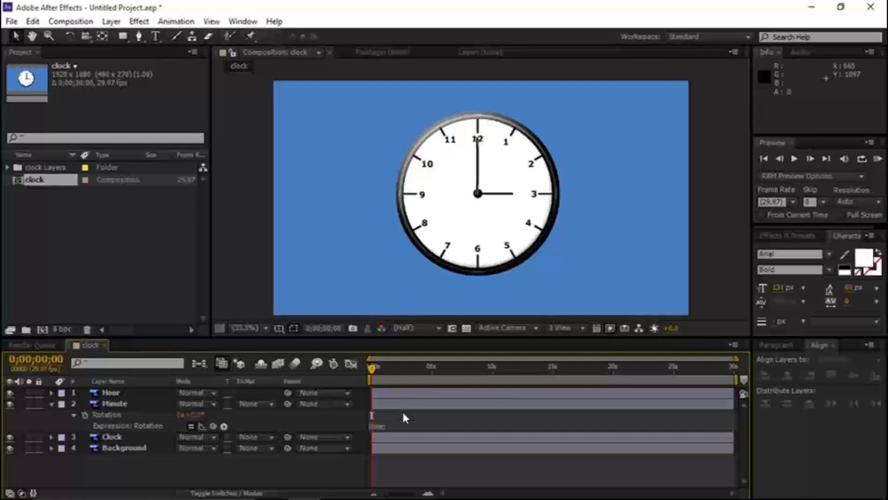
pyautogui.press('KP_0')
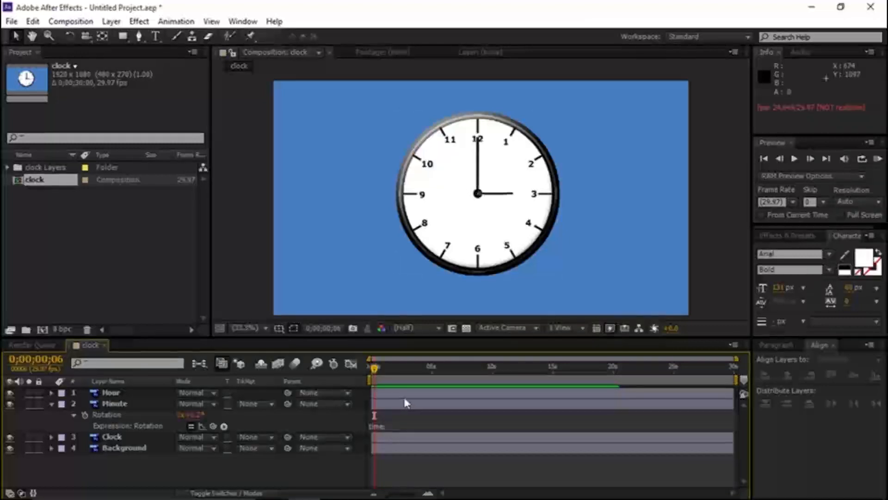
# Change the Minute layer's rotation expression to "time*72;" and preview the faster hand
pyautogui.click(383, 424)
pyautogui.click(385, 425)
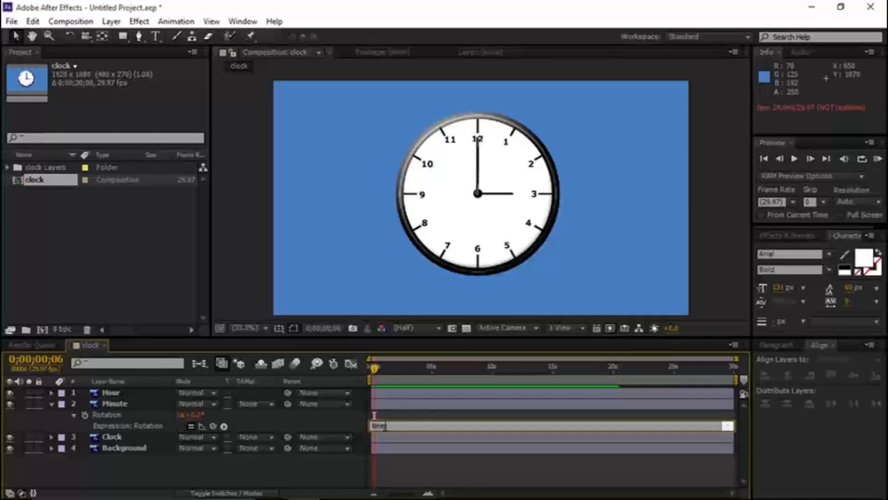
pyautogui.write('*')
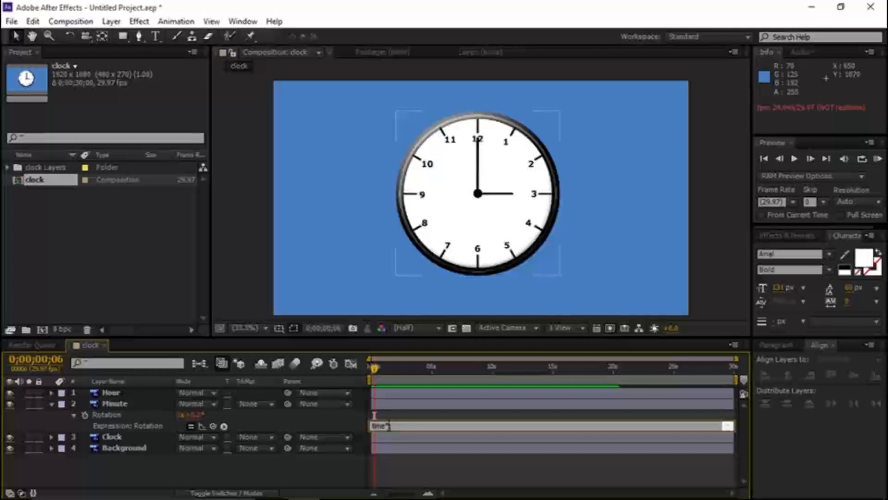
pyautogui.write('72;')
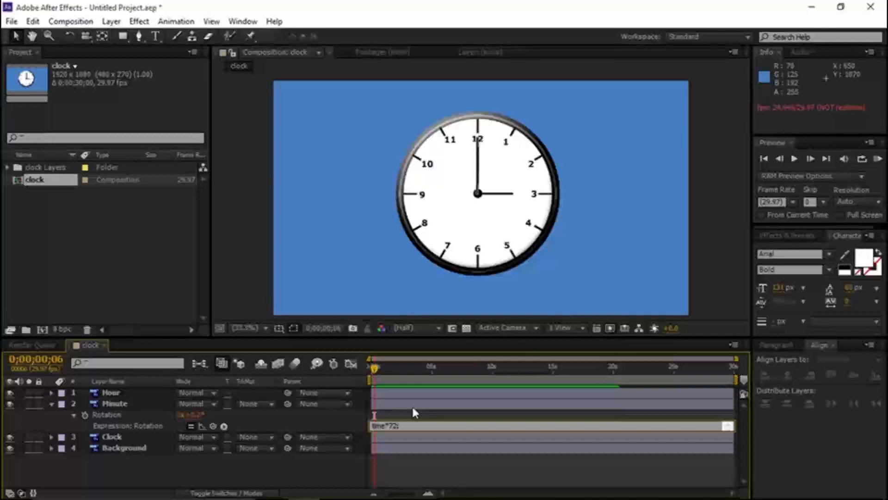
pyautogui.click(413, 409)
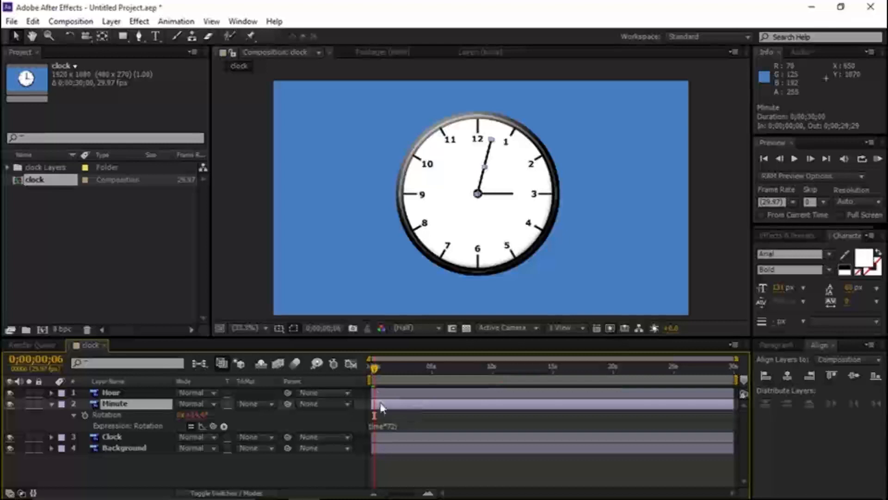
pyautogui.click(398, 418)
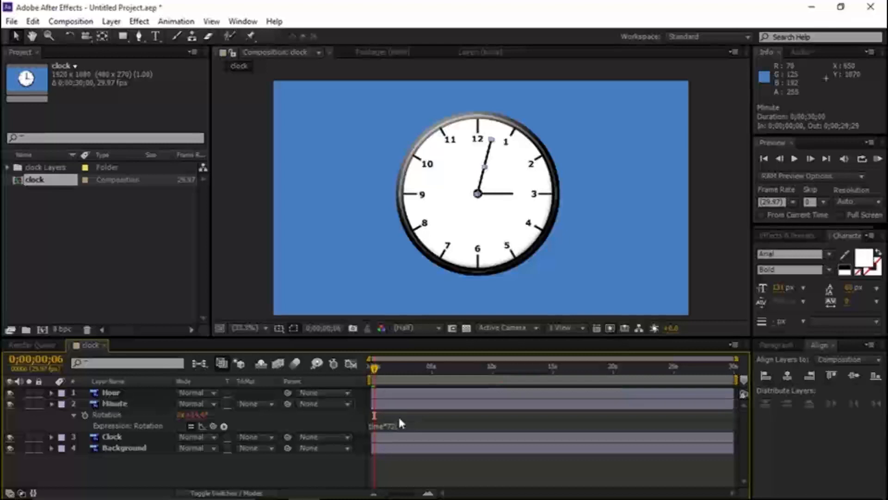
pyautogui.press('space')
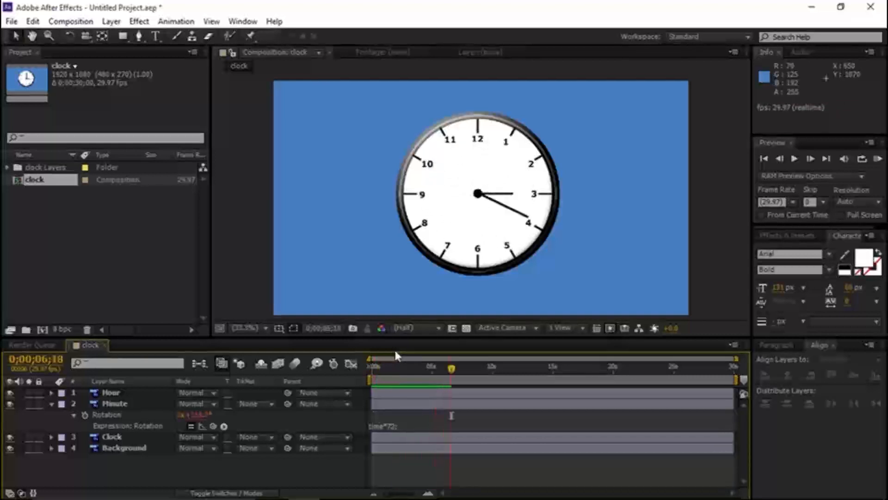
# Change the Minute layer's rotation expression to "time*60;" and preview the animation from near the start
pyautogui.click(391, 425)
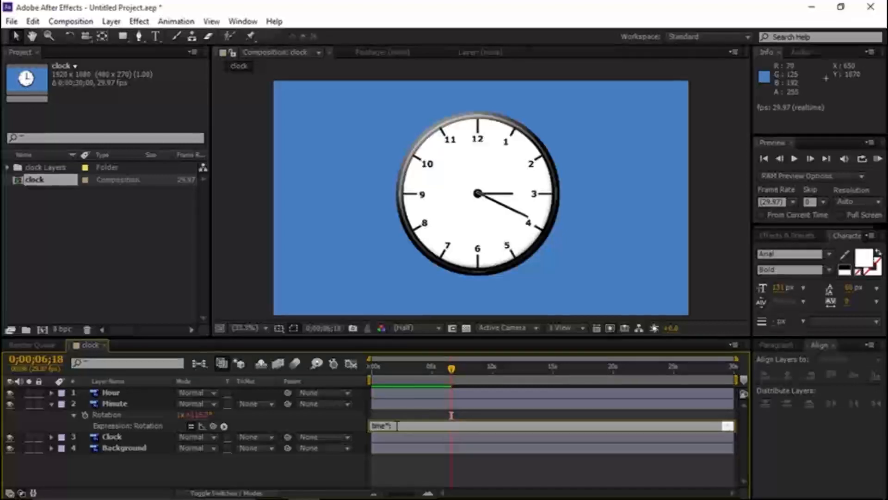
pyautogui.write('60;')
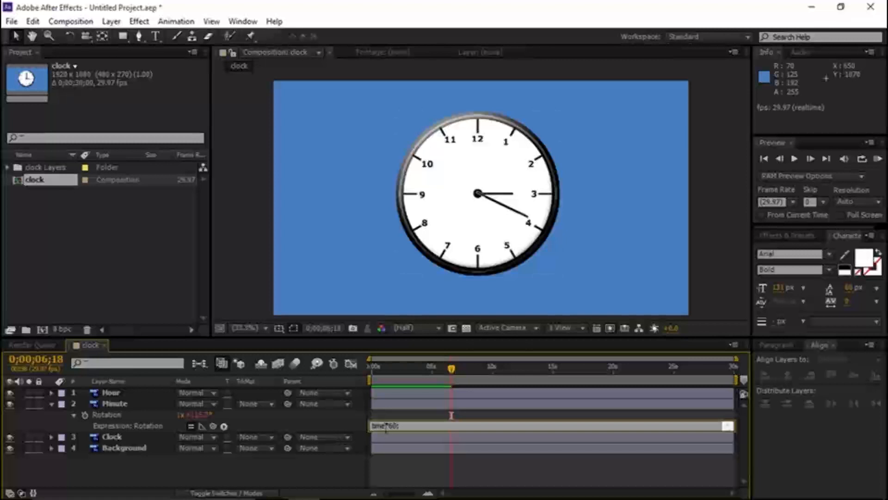
pyautogui.click(428, 411)
pyautogui.click(374, 369)
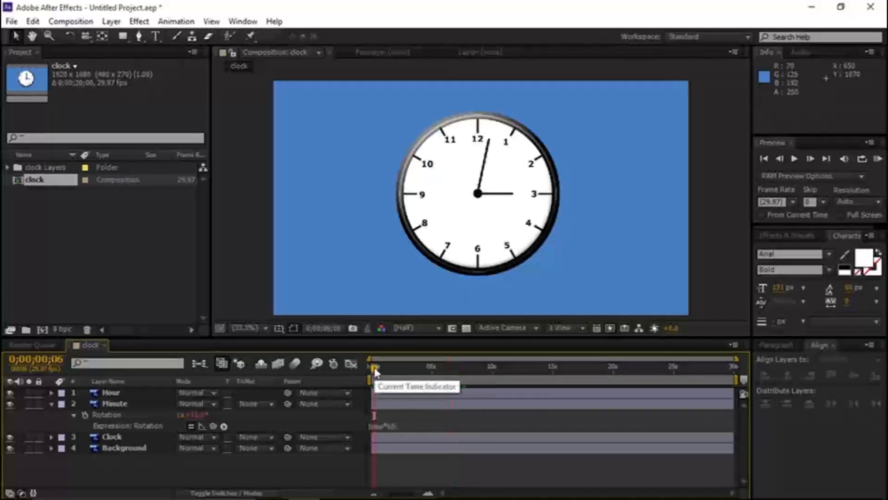
pyautogui.press('space')
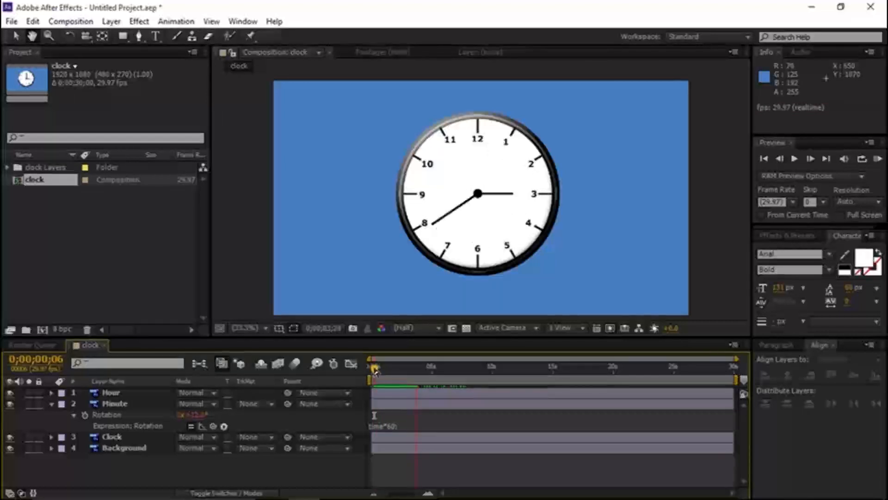
pyautogui.press('space')
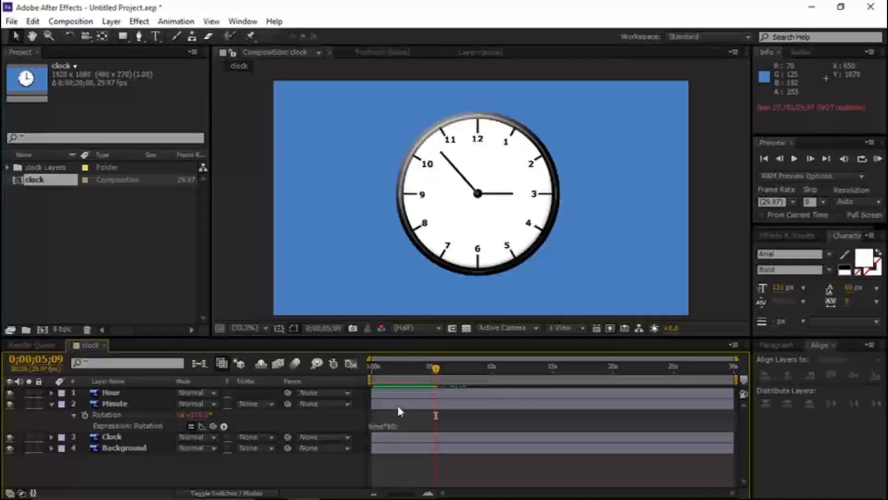
# Add the expression "time*10" to the Hour layer's rotation
pyautogui.click(406, 392)
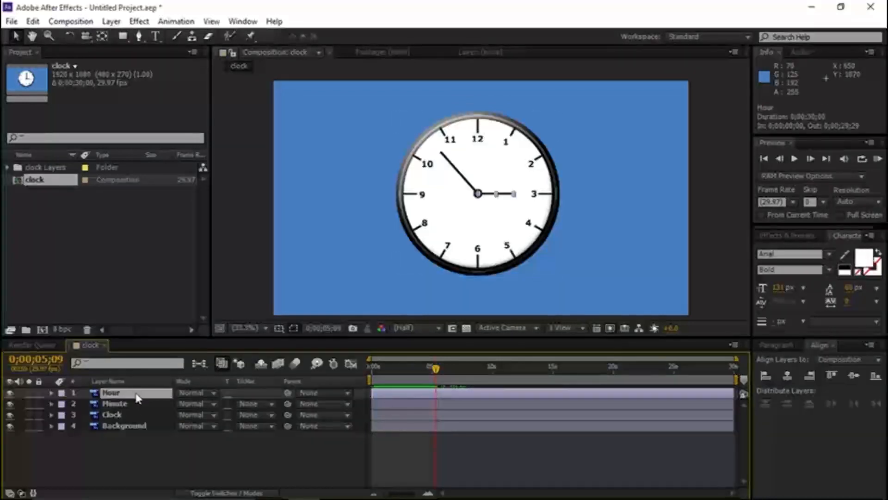
pyautogui.press('r')
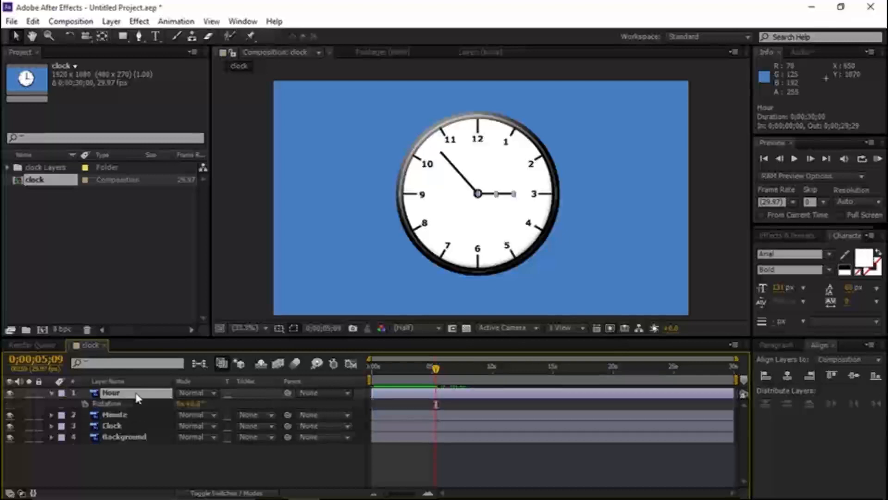
pyautogui.keyDown('alt'); pyautogui.click(85, 404); pyautogui.keyUp('alt')
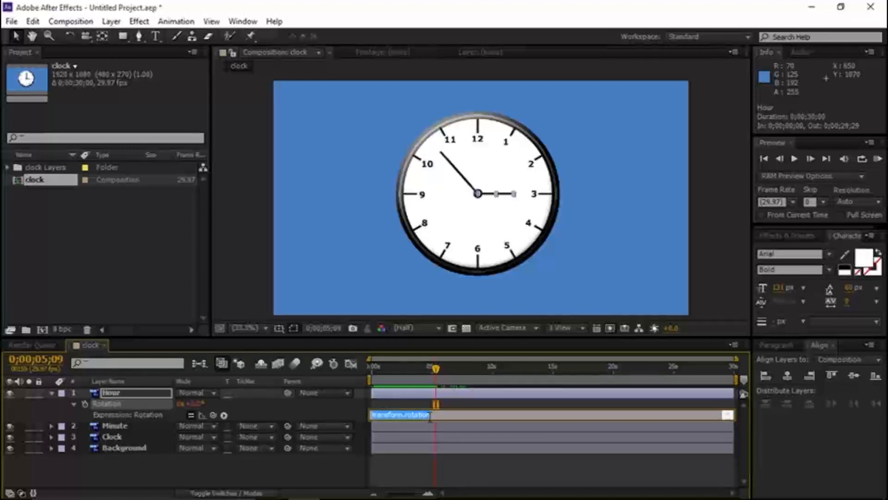
pyautogui.write('time')
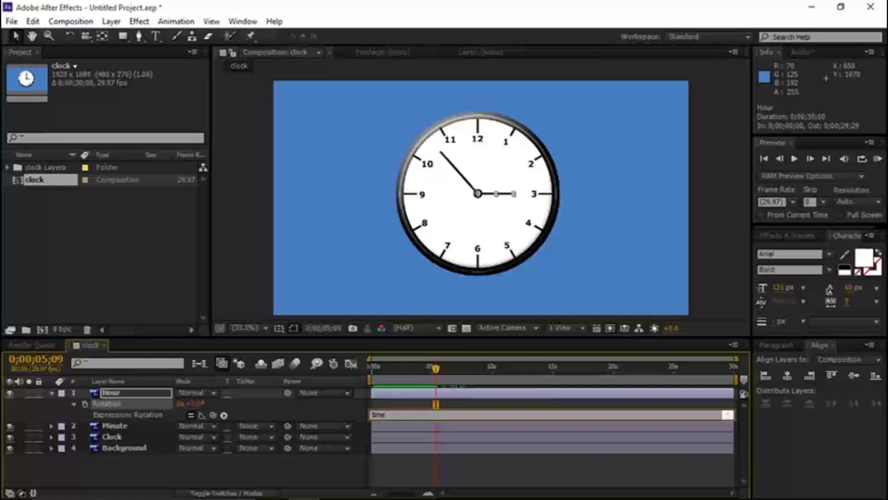
pyautogui.write('*')
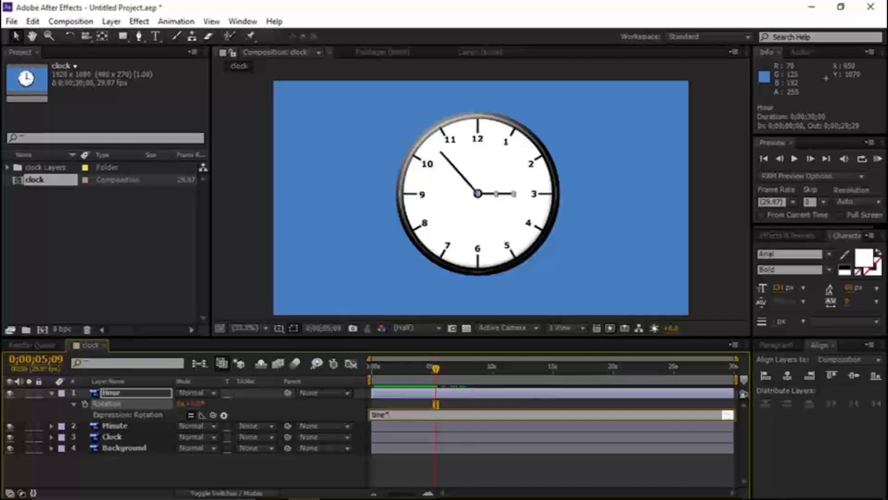
pyautogui.write('10')
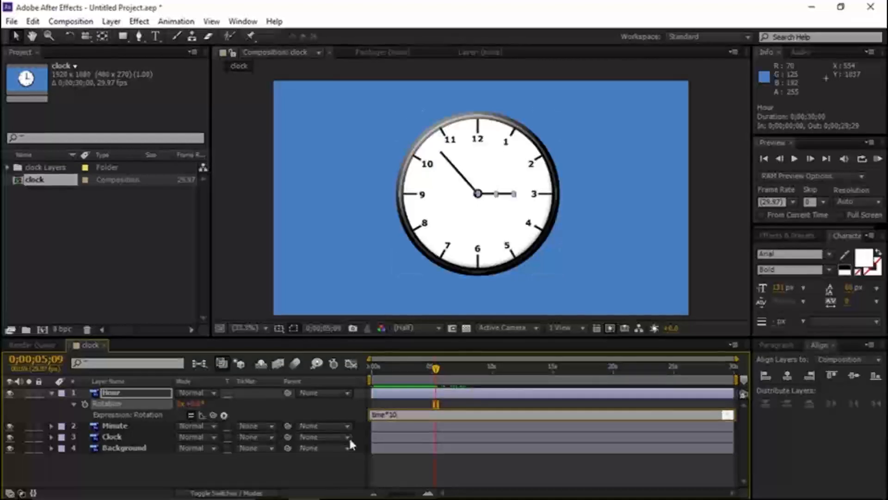
# Check the Minute layer's rotation expression and change the Hour layer's rotation expression to "time*5"
pyautogui.click(51, 425)
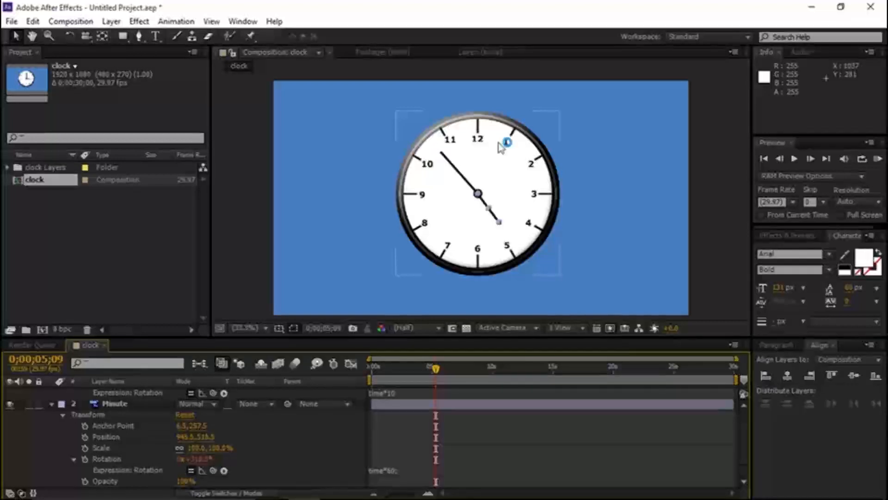
pyautogui.click(394, 391)
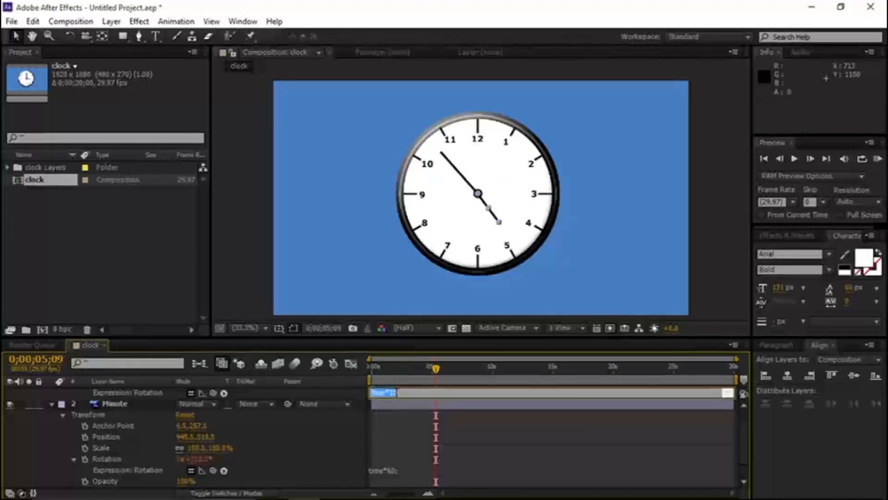
pyautogui.click(396, 392)
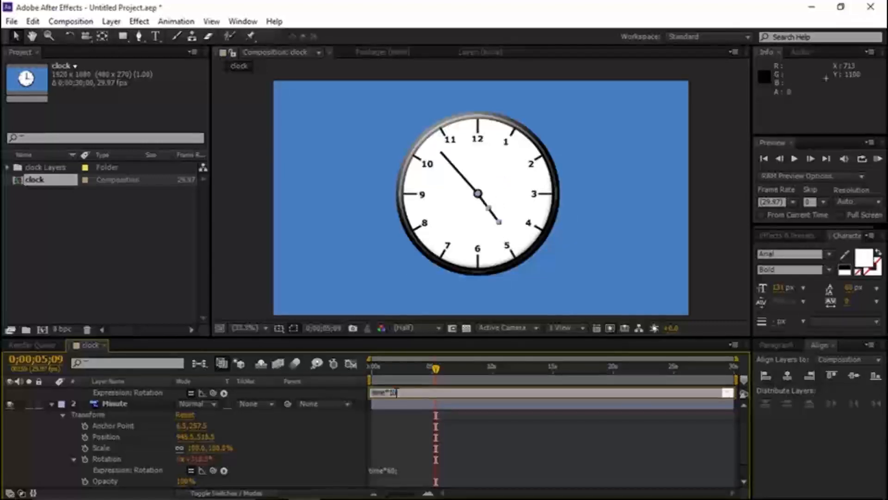
pyautogui.press('BackSpace')
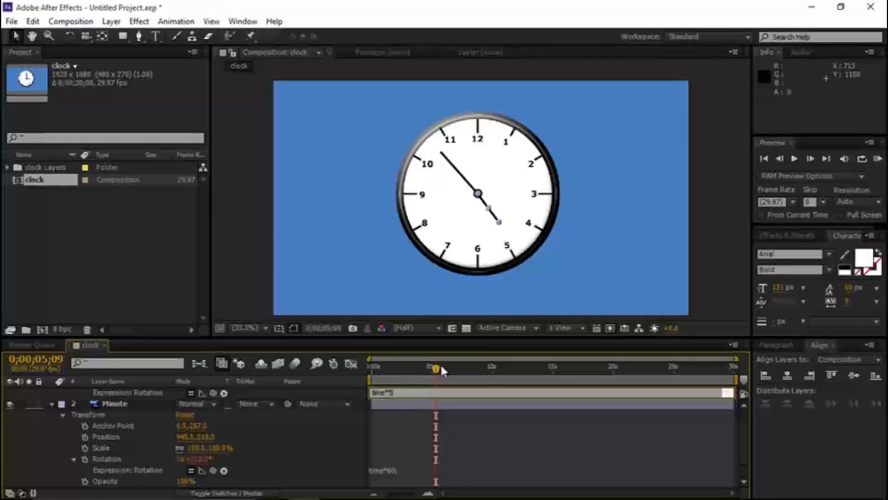
pyautogui.click(51, 402)
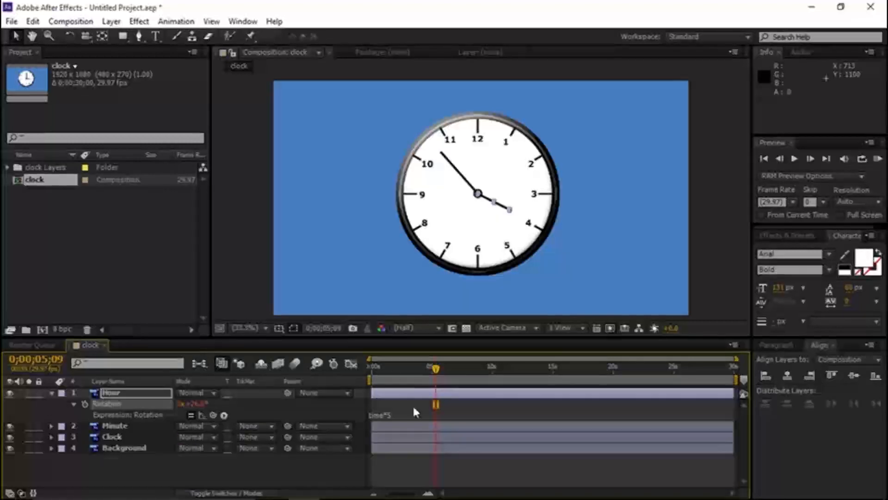
# Preview both clock hands rotating from near the start of the composition
pyautogui.click(374, 367)
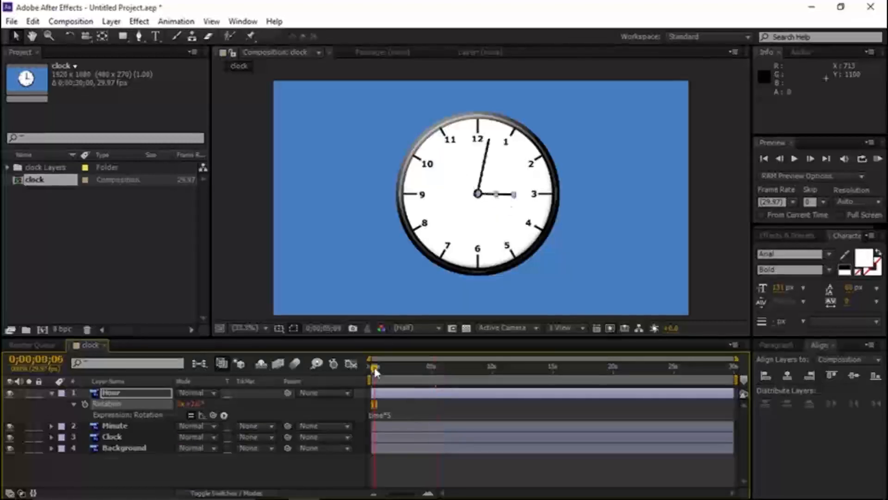
pyautogui.press('KP_0')
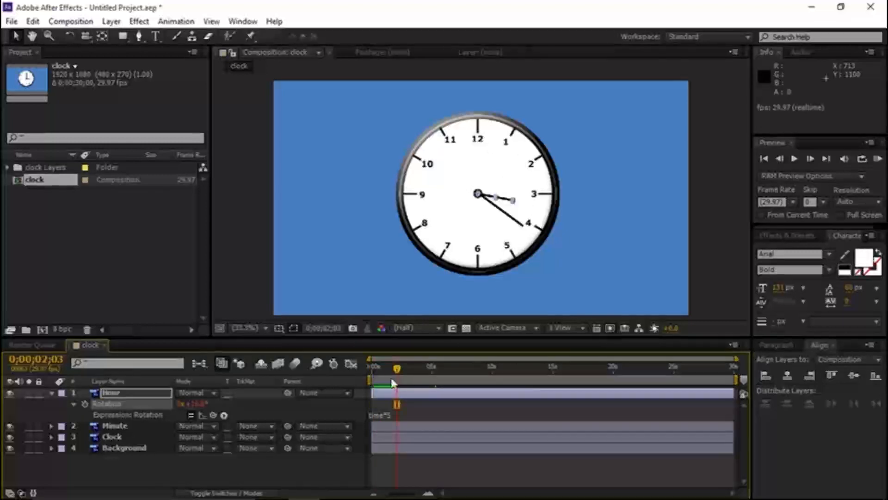
pyautogui.click(424, 403)
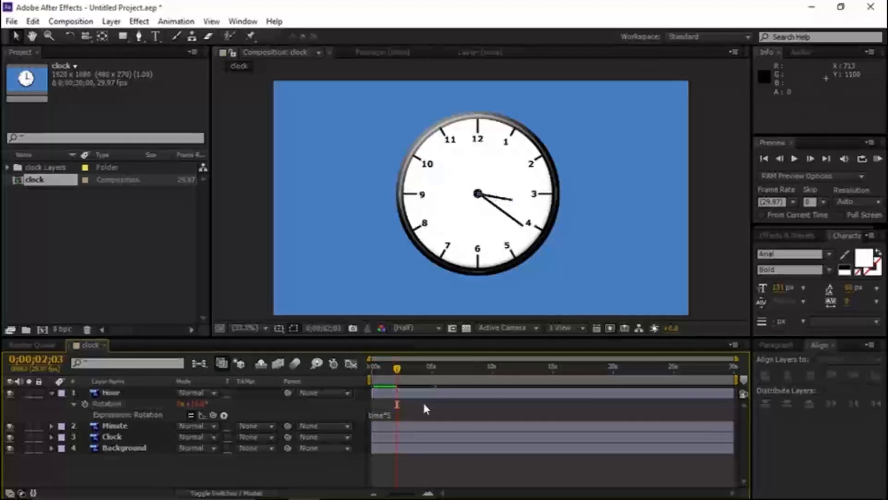
pyautogui.click(375, 366)
pyautogui.press('KP_0')
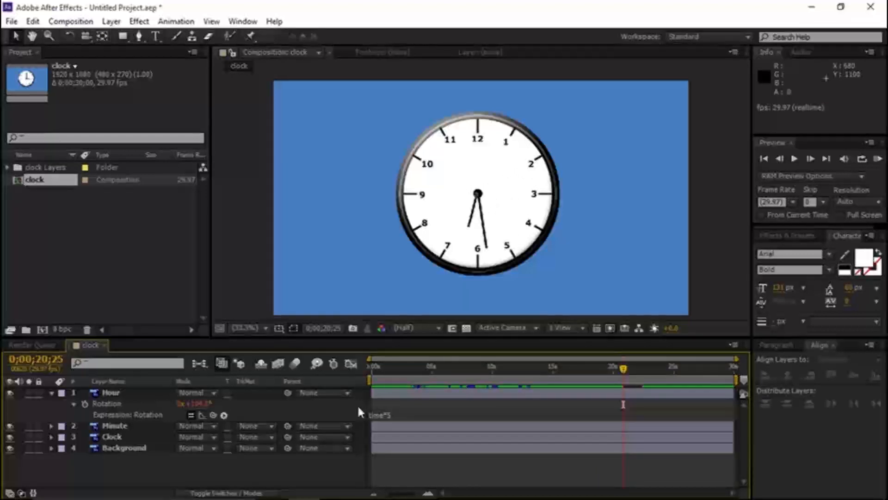
# Collapse the Hour layer's properties, return near the start of the timeline and add a null object layer
pyautogui.click(51, 393)
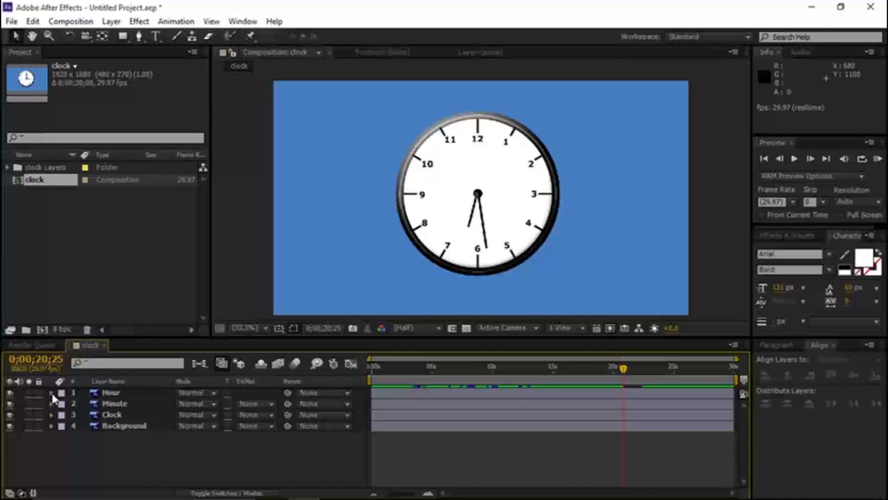
pyautogui.click(376, 367)
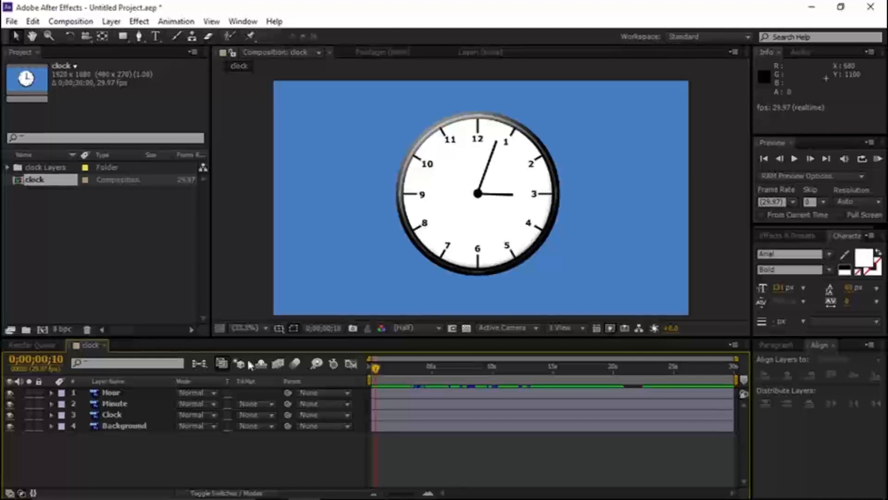
pyautogui.click(111, 22)
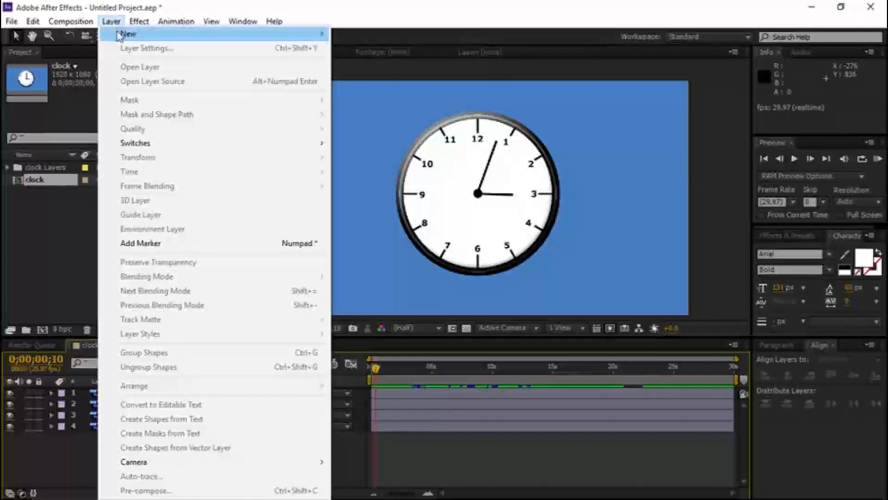
pyautogui.moveTo(120, 35)
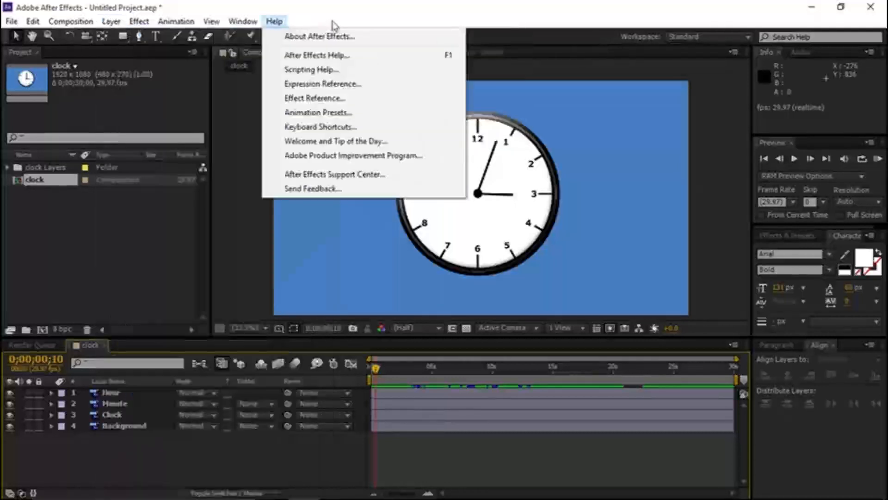
pyautogui.moveTo(179, 35)
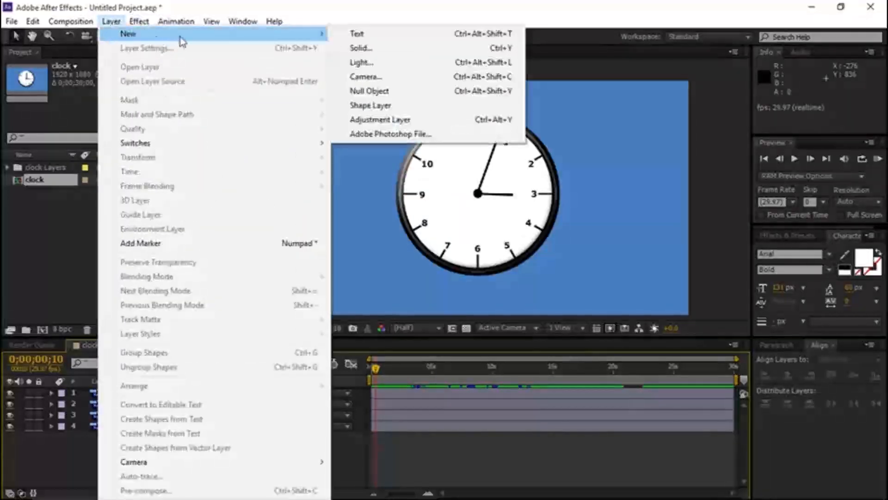
pyautogui.click(370, 91)
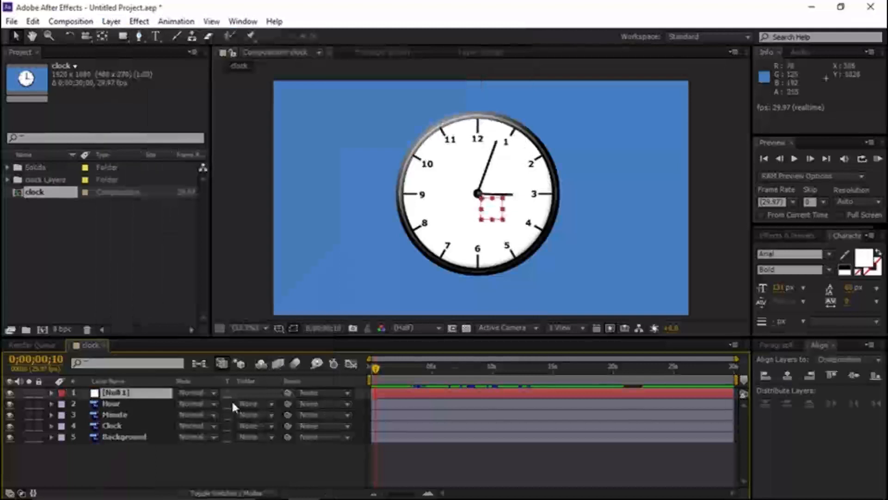
# Rename the null object layer as "Variable Control"
pyautogui.rightClick(139, 395)
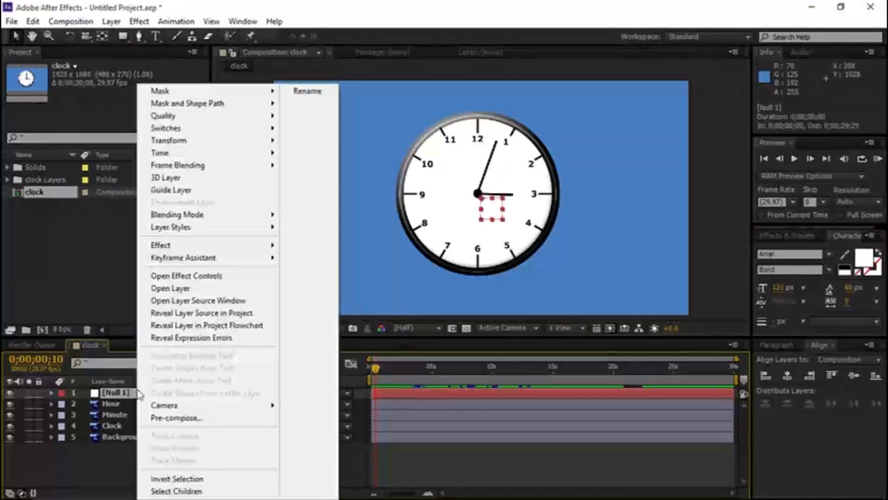
pyautogui.click(318, 92)
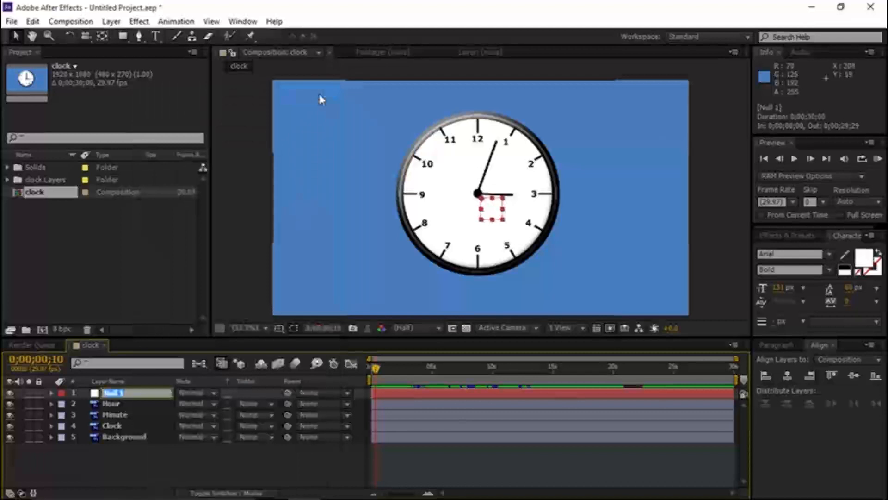
pyautogui.write('V')
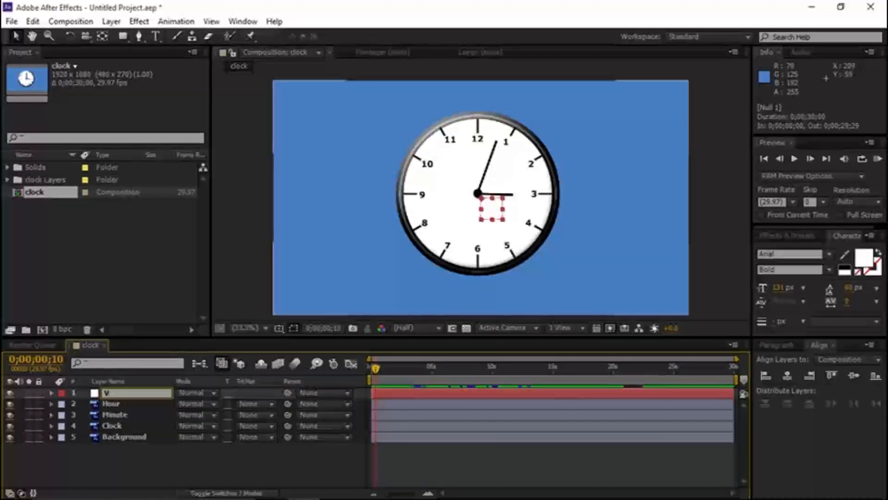
pyautogui.write('ariable Control')
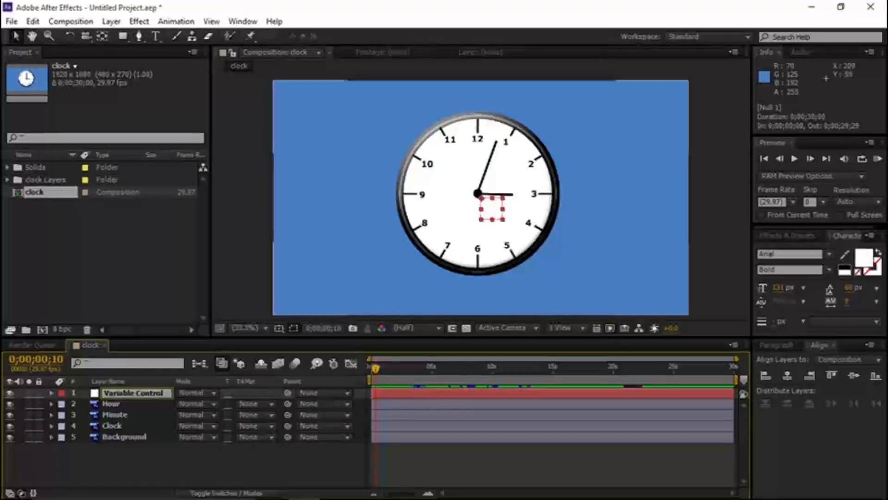
pyautogui.click(181, 466)
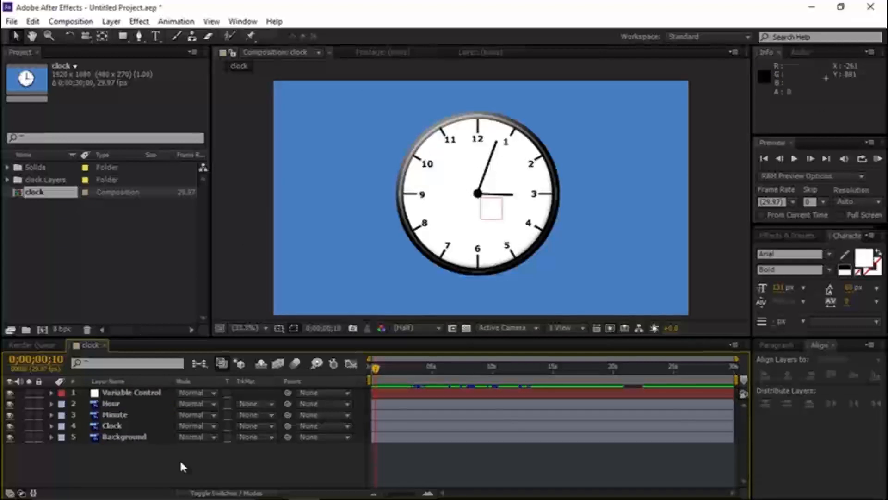
# Apply a Slider Control expression control effect to the Variable Control null layer
pyautogui.click(153, 393)
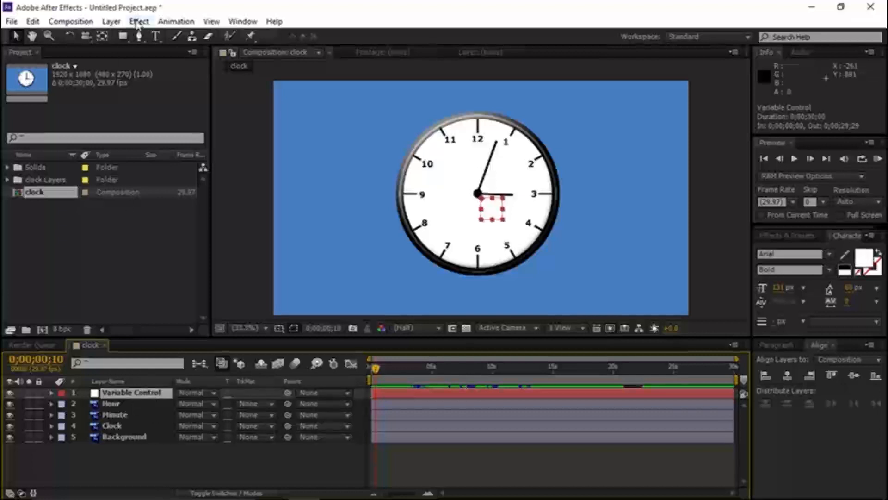
pyautogui.click(164, 24)
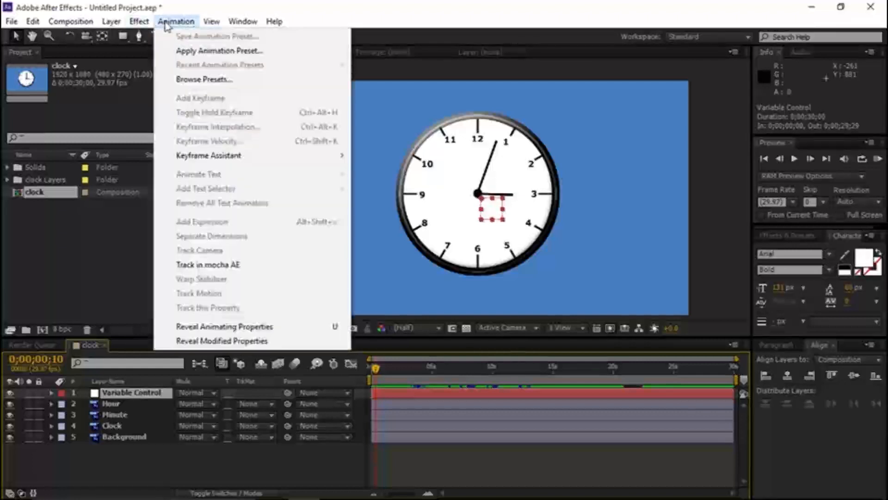
pyautogui.moveTo(137, 24)
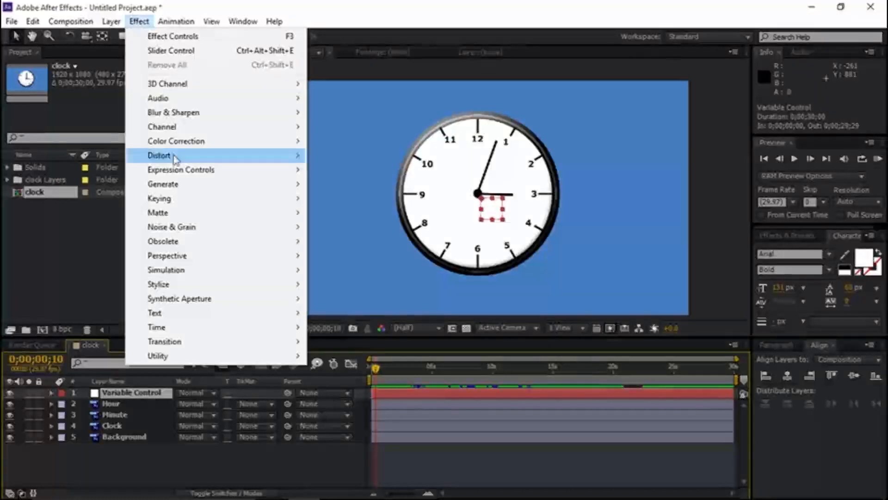
pyautogui.moveTo(179, 172)
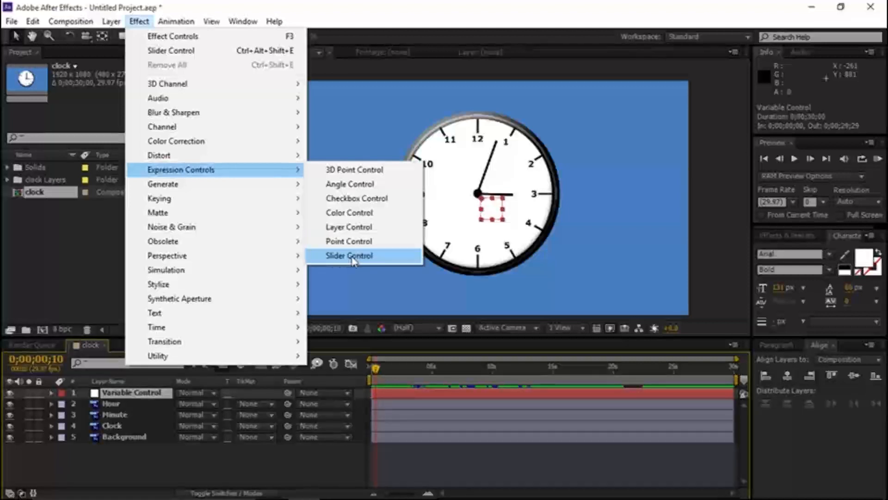
pyautogui.click(350, 256)
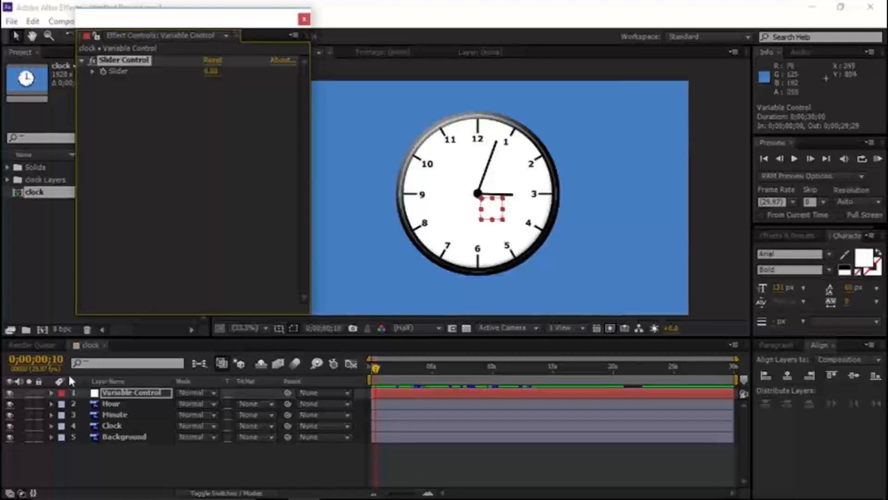
# Reveal the null layer's effects in the timeline and rename its Slider Control as "Time Speed"
pyautogui.press('e')
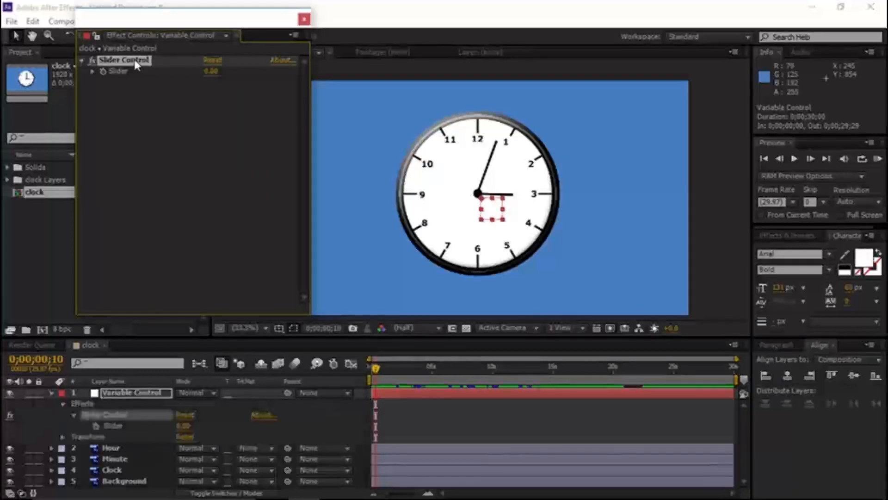
pyautogui.rightClick(112, 413)
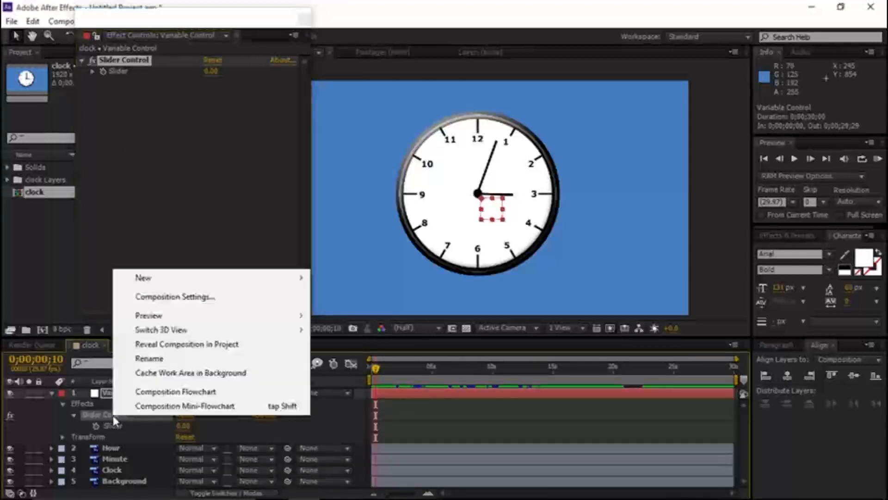
pyautogui.click(141, 359)
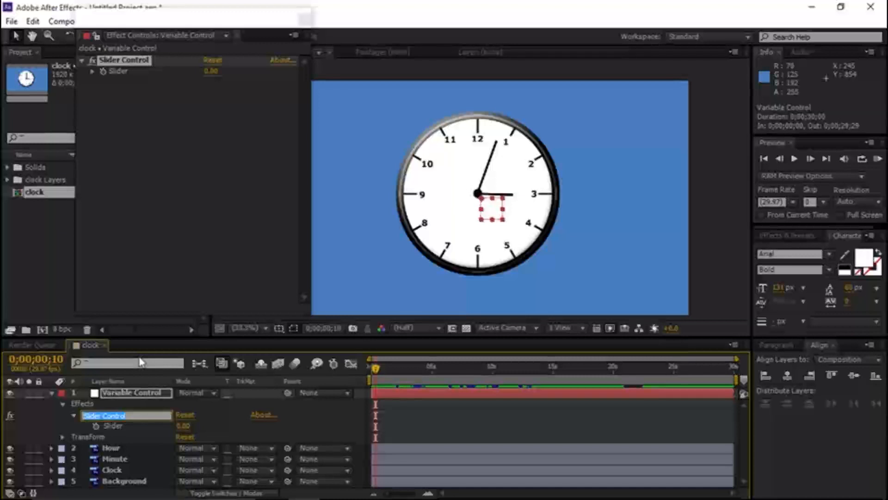
pyautogui.write('Time C')
pyautogui.press('BackSpace')
pyautogui.write('Speed')
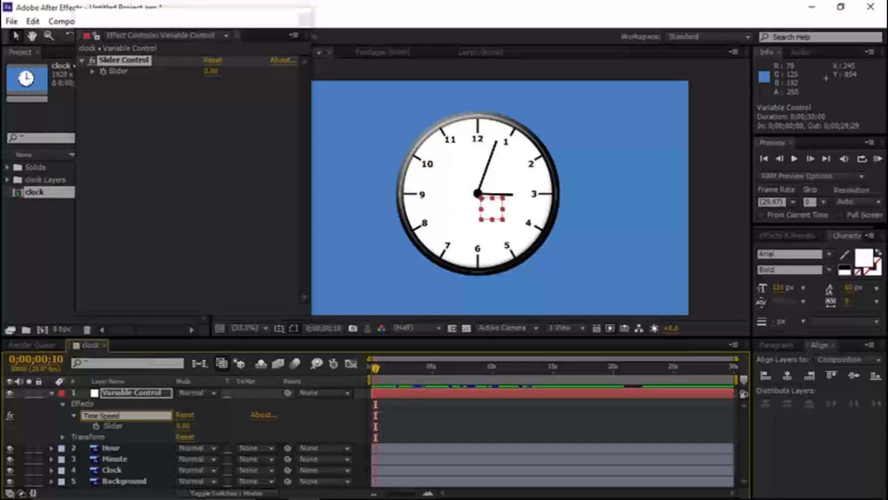
pyautogui.click(44, 422)
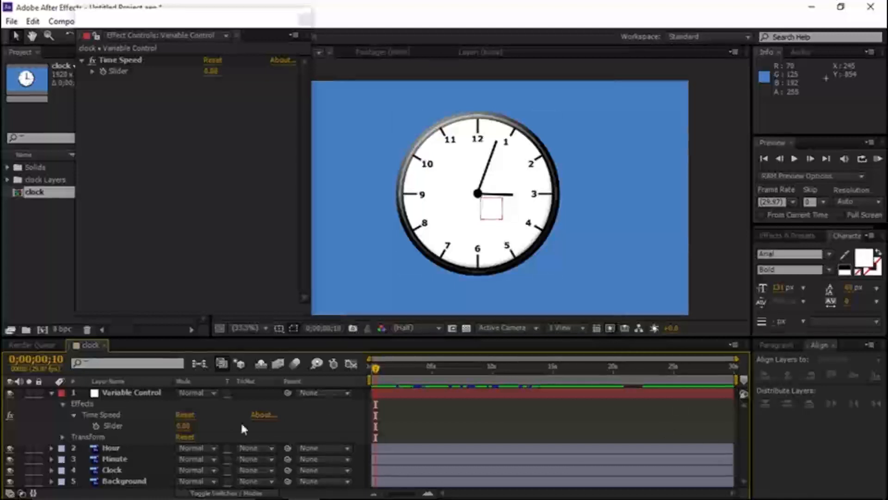
# Replace the multiplier in the Minute layer's rotation expression with a link to the Time Speed slider, ending it with a semicolon
pyautogui.click(137, 447)
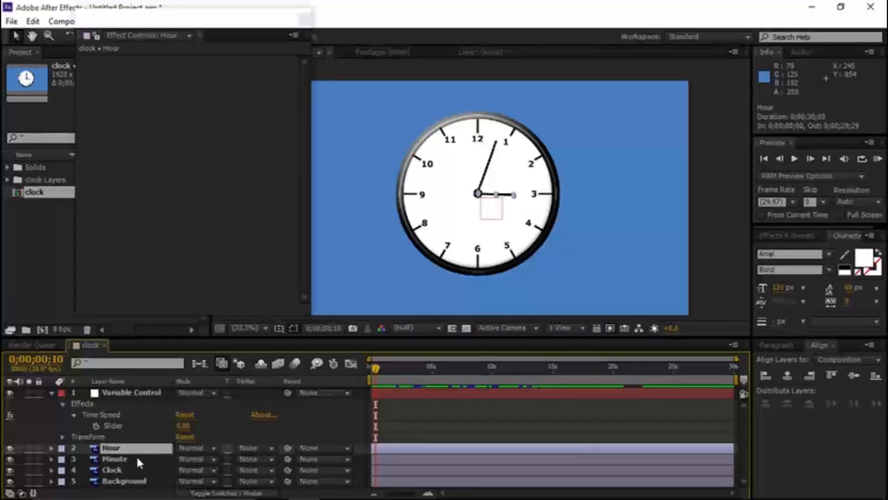
pyautogui.click(137, 461)
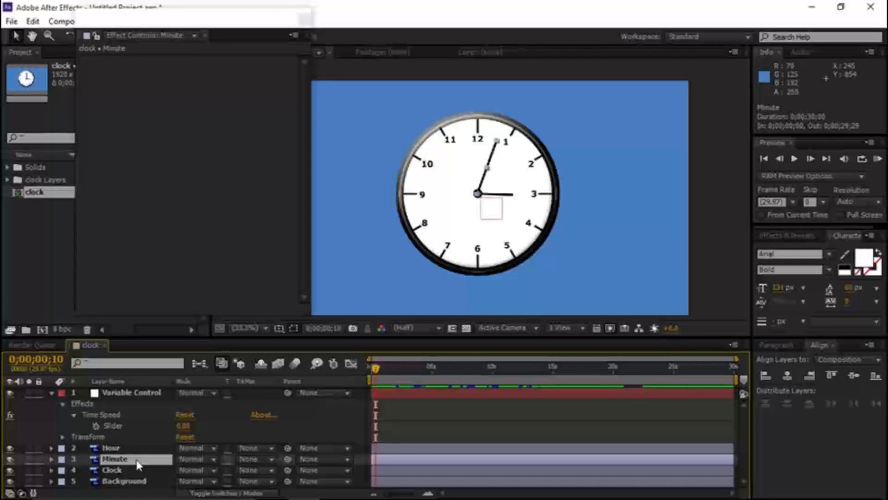
pyautogui.press('r')
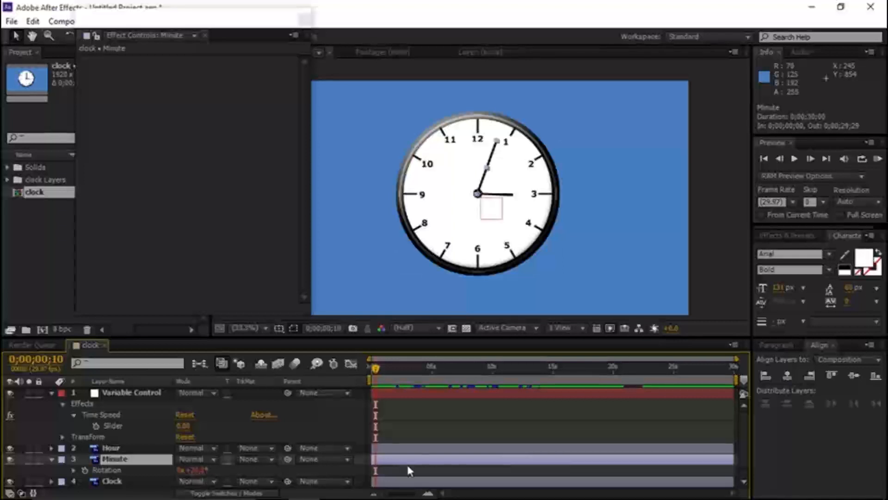
pyautogui.moveTo(746, 421); pyautogui.dragTo(747, 434)
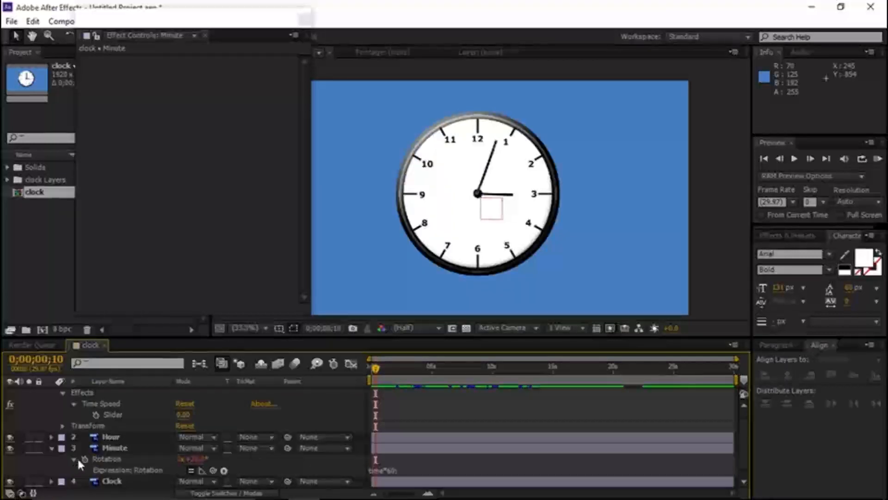
pyautogui.click(390, 468)
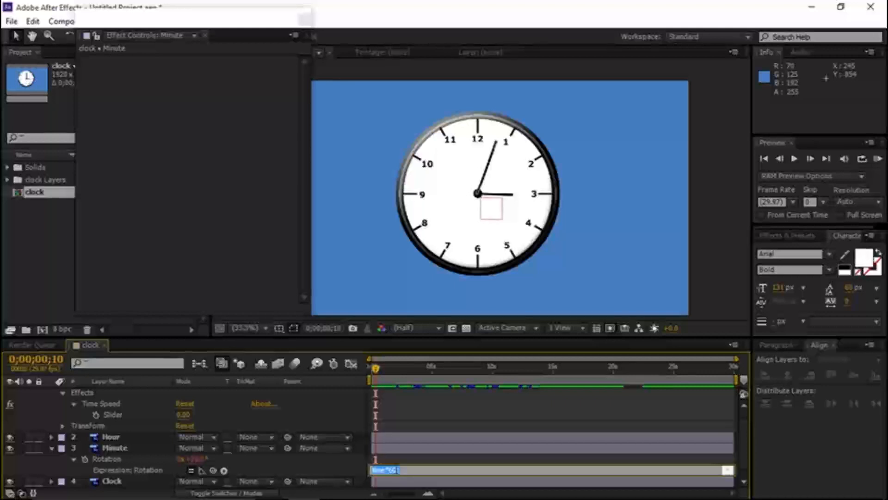
pyautogui.click(398, 470)
pyautogui.press('BackSpace')
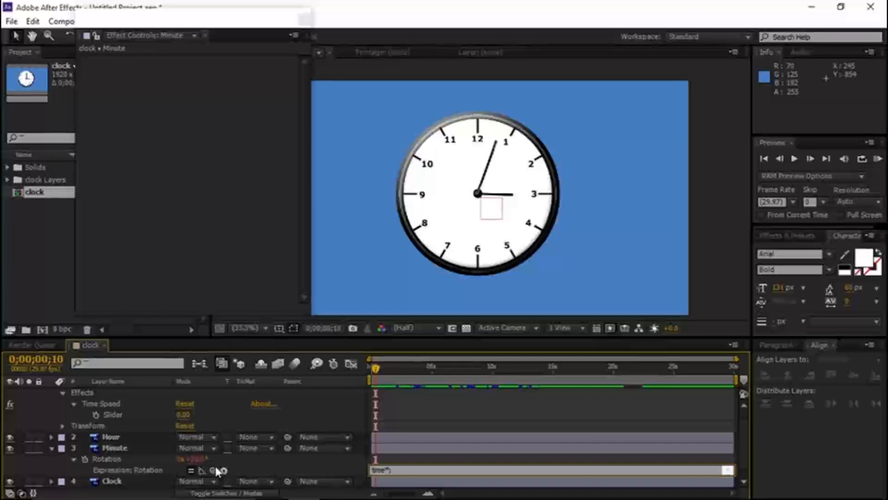
pyautogui.moveTo(215, 469); pyautogui.dragTo(137, 416)
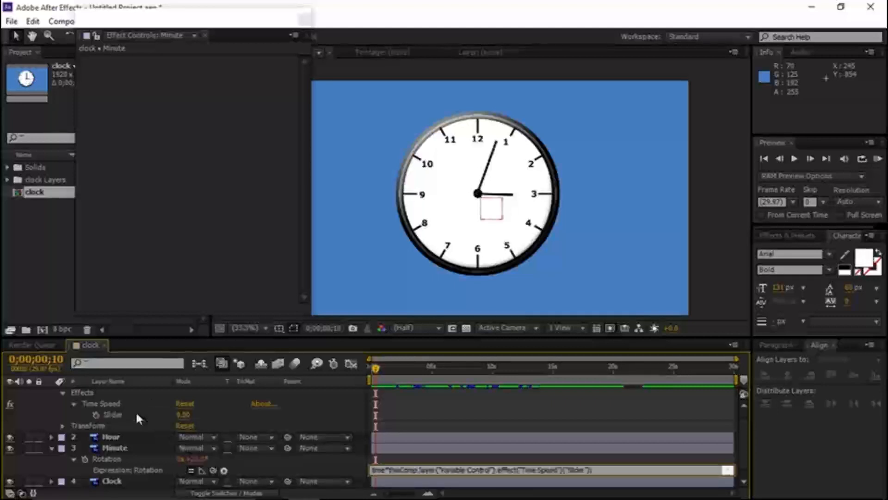
pyautogui.write(';')
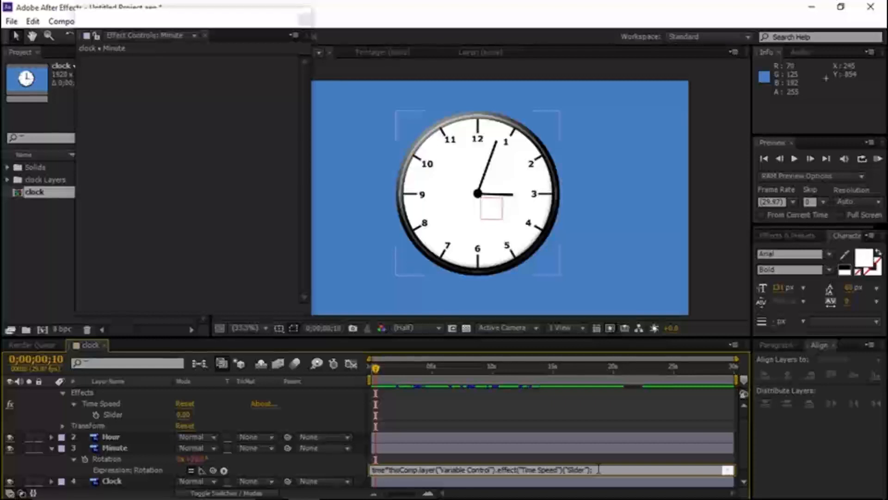
# Copy the Minute layer's full rotation expression and paste it over the Hour layer's rotation expression
pyautogui.moveTo(598, 469); pyautogui.dragTo(368, 471)
pyautogui.hotkey('ctrl', 'c')
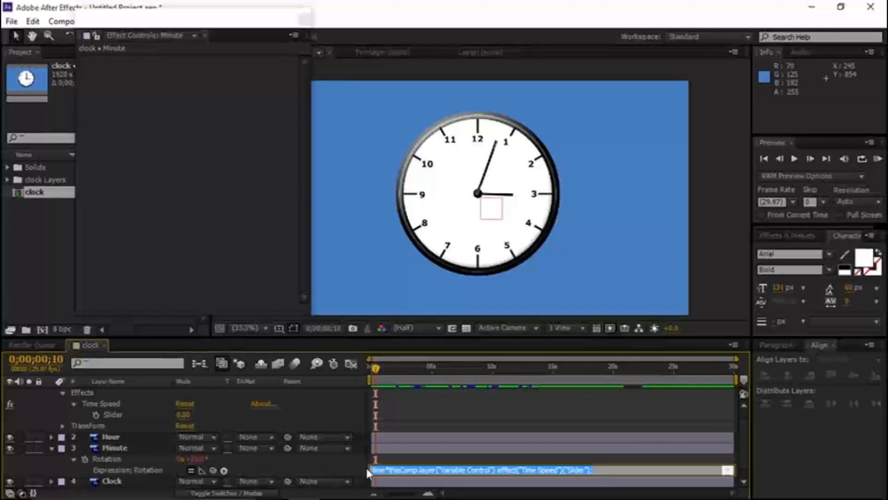
pyautogui.click(413, 461)
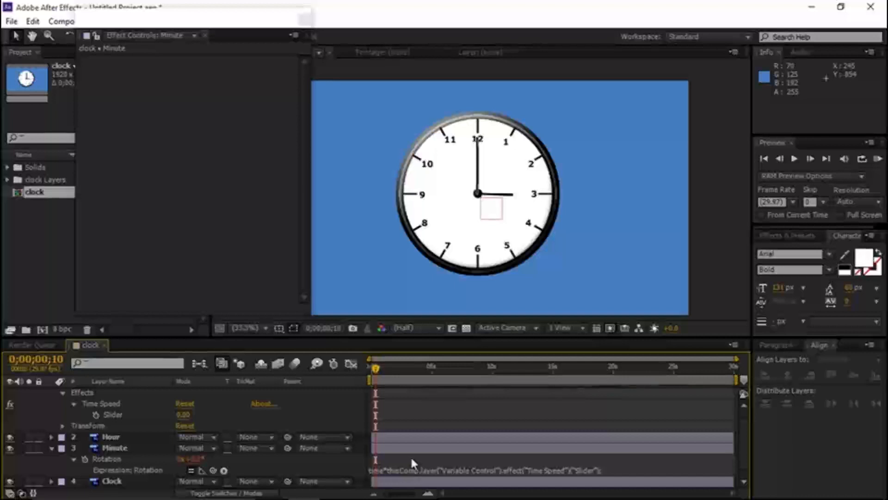
pyautogui.click(51, 447)
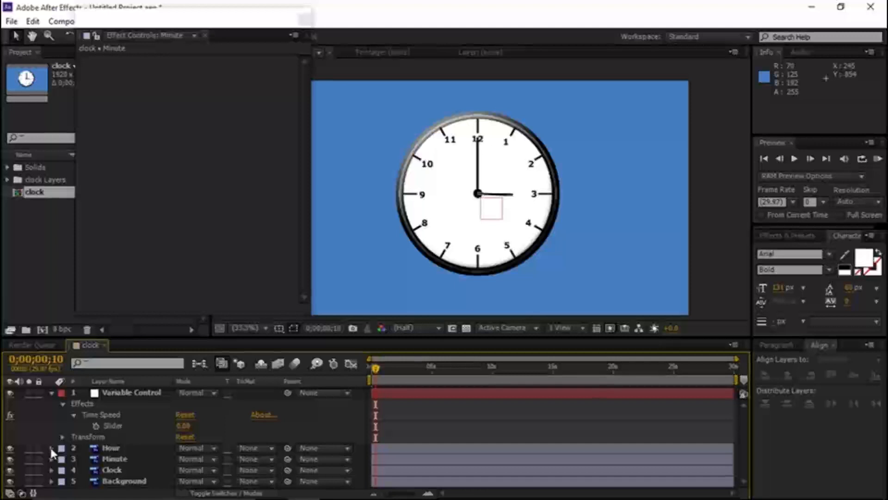
pyautogui.click(51, 447)
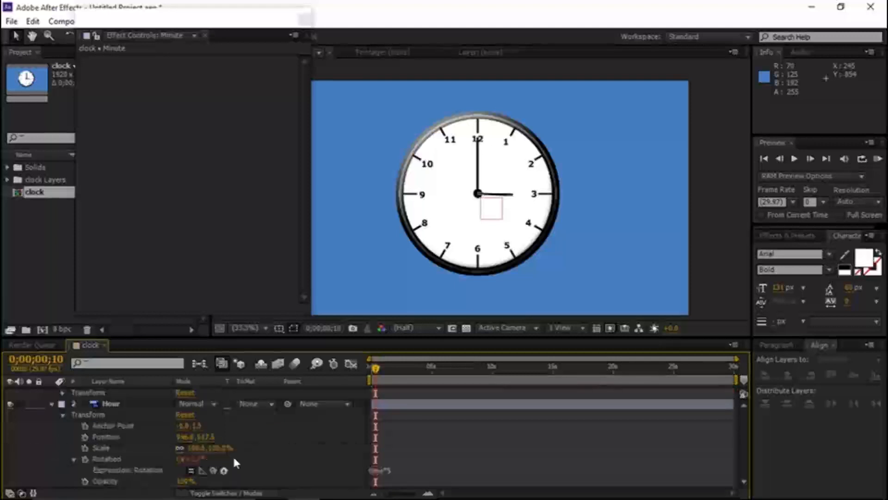
pyautogui.click(386, 470)
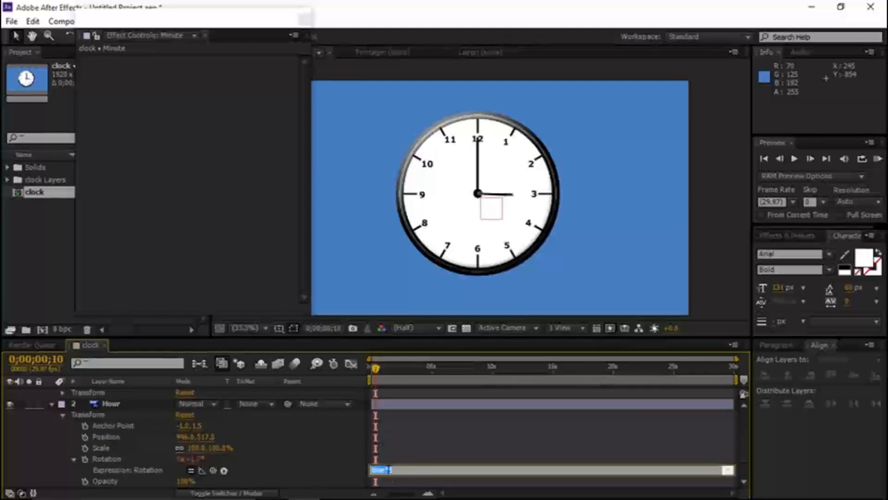
pyautogui.press('BackSpace')
pyautogui.hotkey('ctrl', 'v')
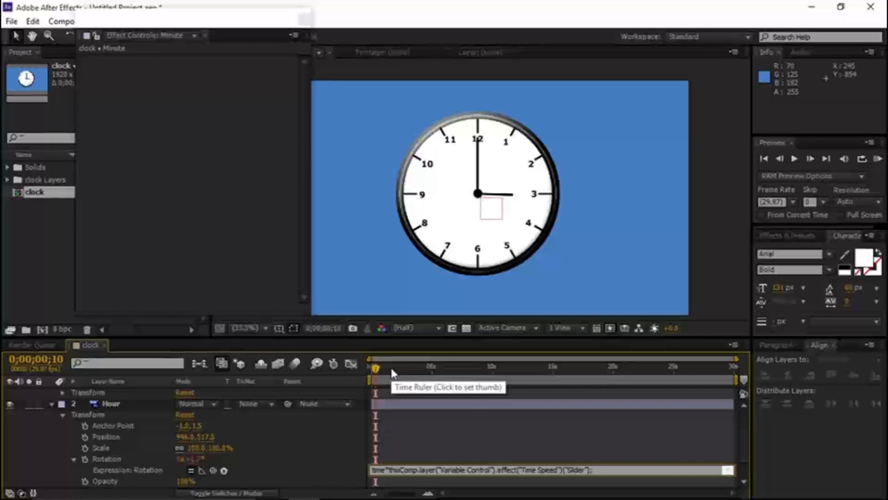
pyautogui.click(401, 423)
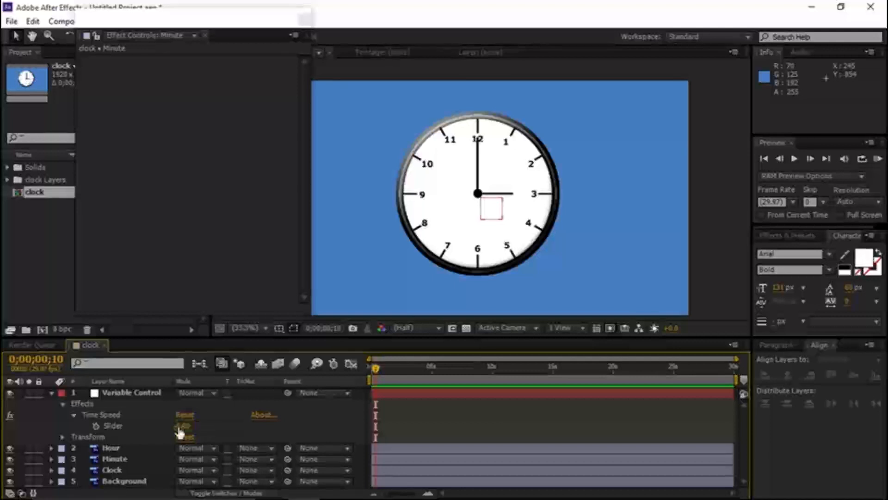
# Set the Time Speed slider to 150 and preview the clock hands
pyautogui.click(184, 426)
pyautogui.write('15')
pyautogui.write('9')
pyautogui.press('Return')
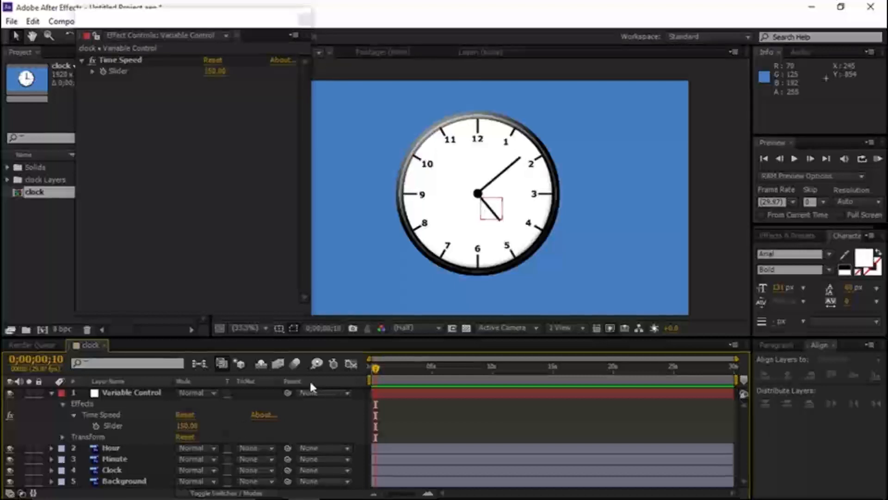
pyautogui.press('space')
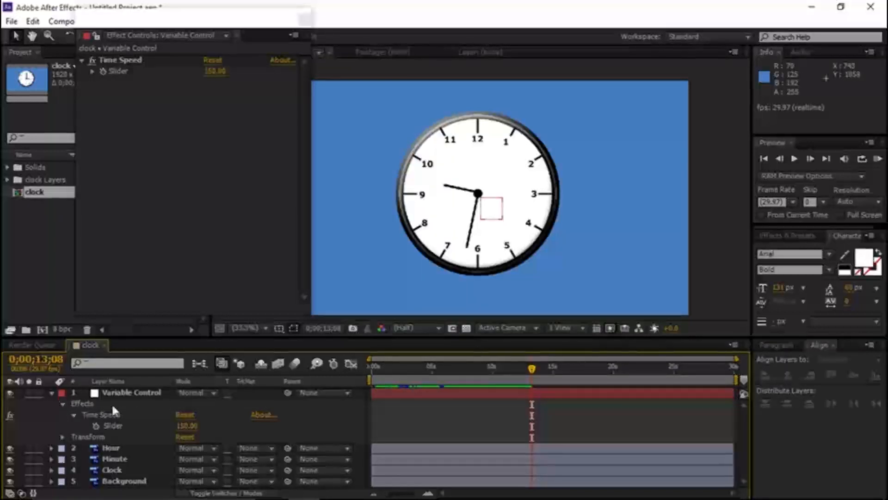
# Divide the slider value in the Hour layer's rotation expression by 12 using "/12;" and preview the hands from near the start
pyautogui.click(51, 392)
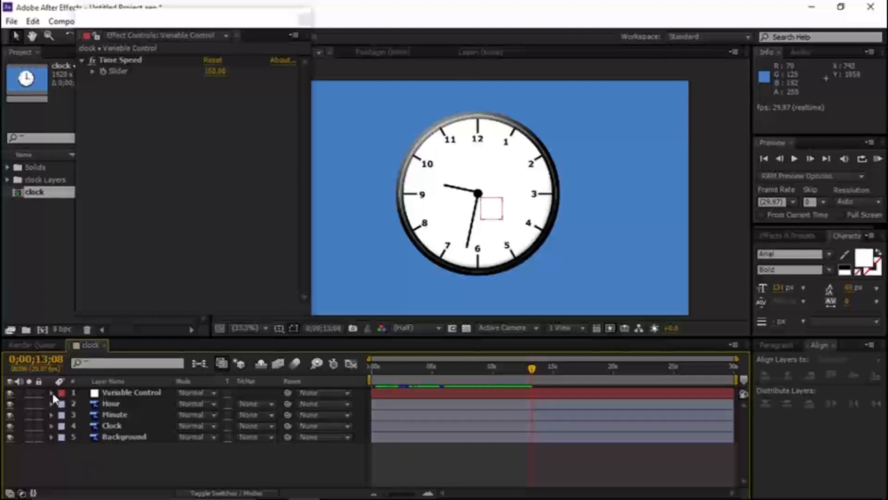
pyautogui.click(50, 401)
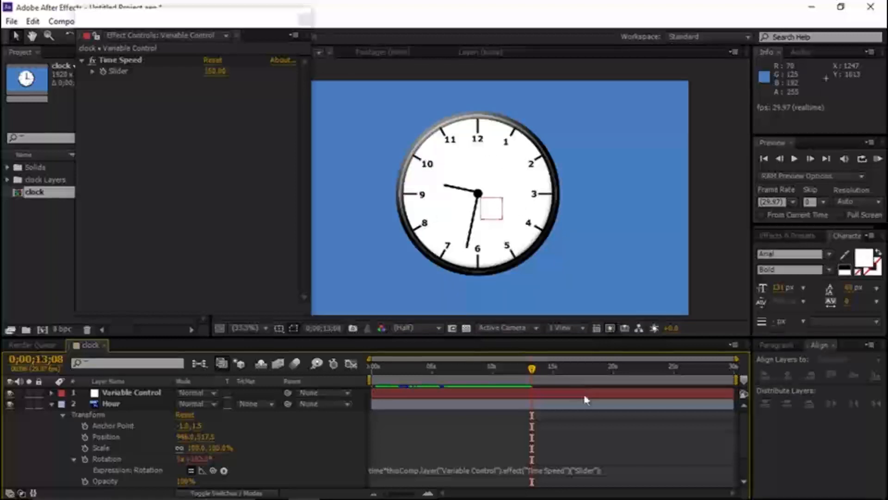
pyautogui.click(599, 471)
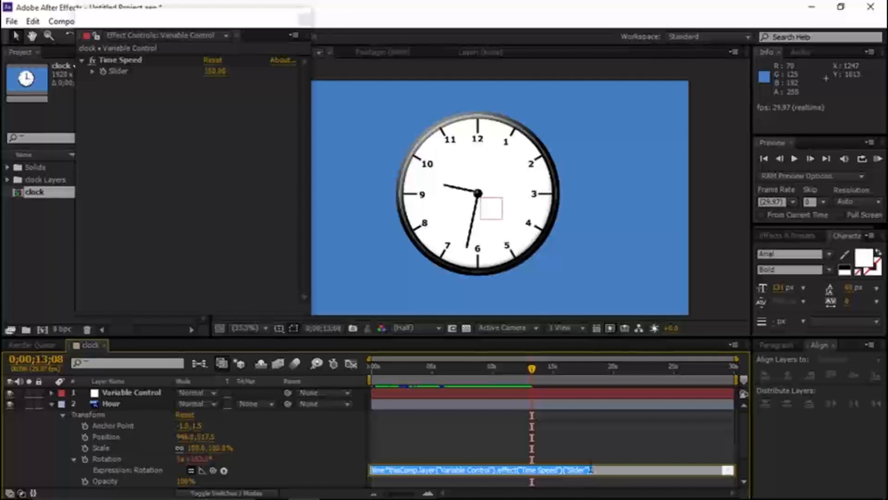
pyautogui.click(591, 469)
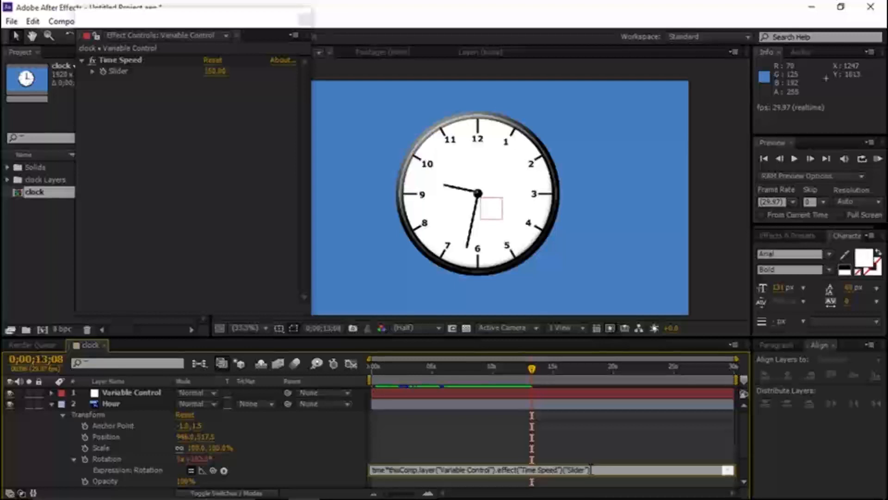
pyautogui.write('/12;')
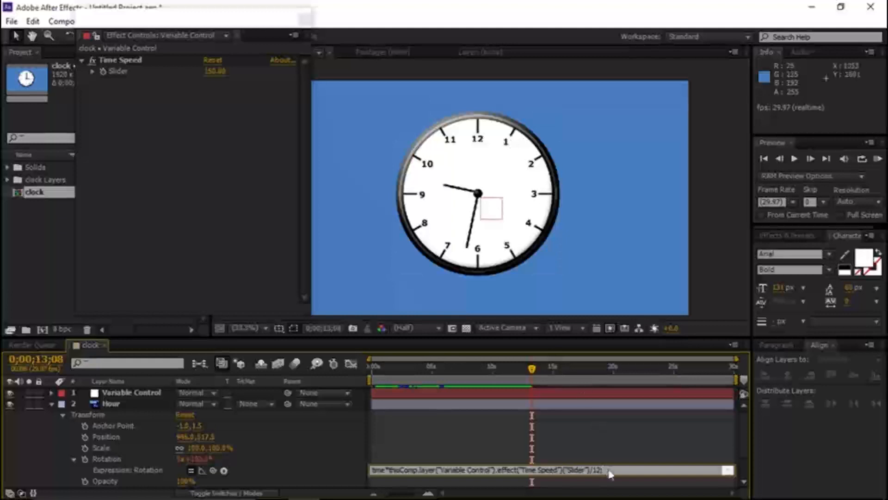
pyautogui.click(379, 417)
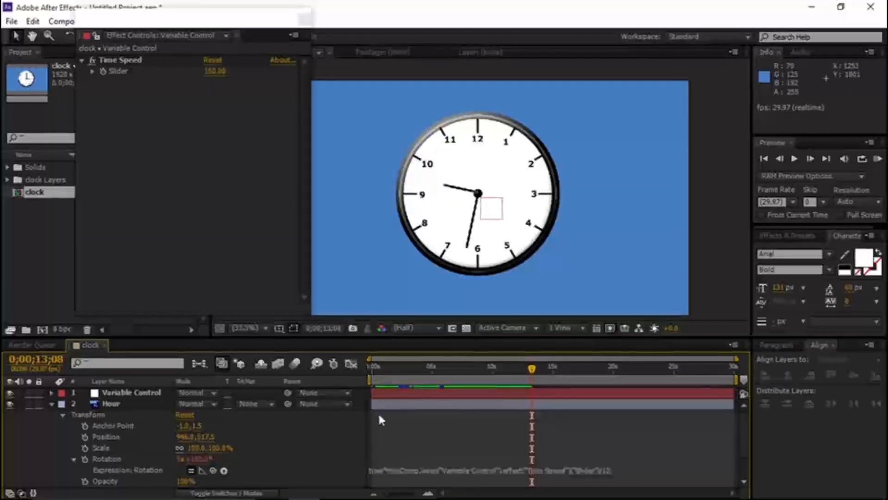
pyautogui.click(372, 365)
pyautogui.press('space')
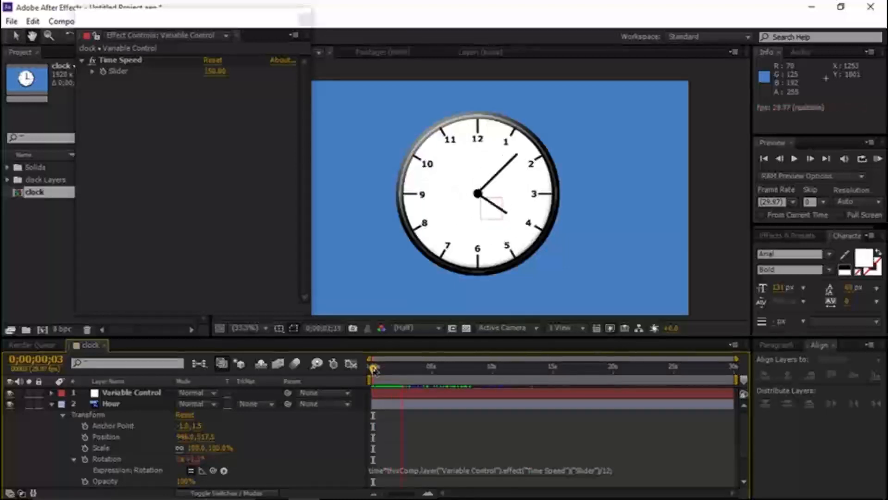
# Set the Time Speed slider to 600 and preview the faster hands from near the start of the composition
pyautogui.write('600')
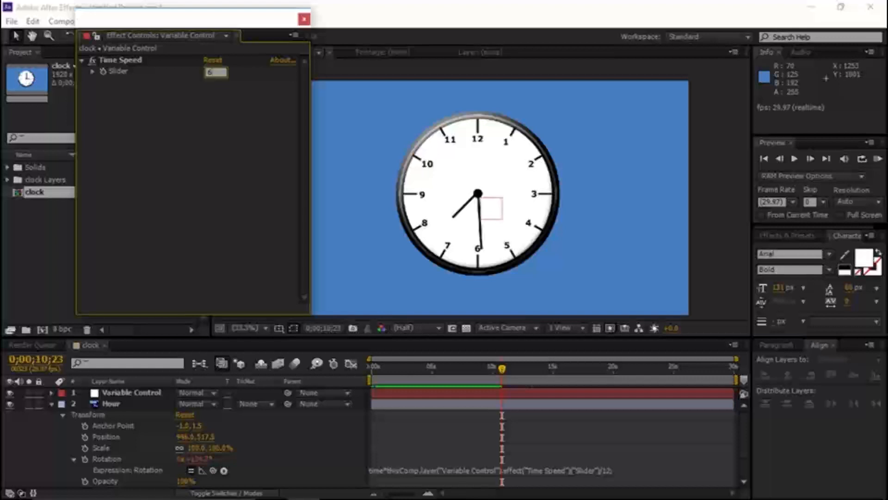
pyautogui.press('Return')
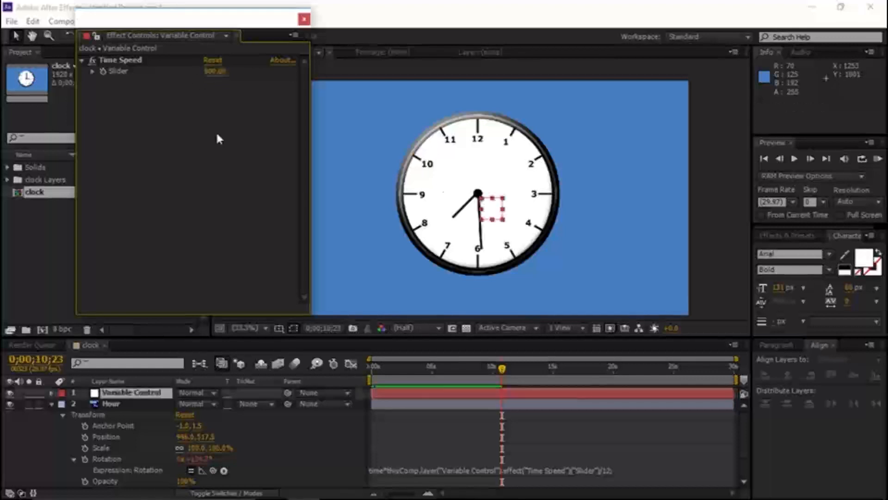
pyautogui.click(375, 368)
pyautogui.press('space')
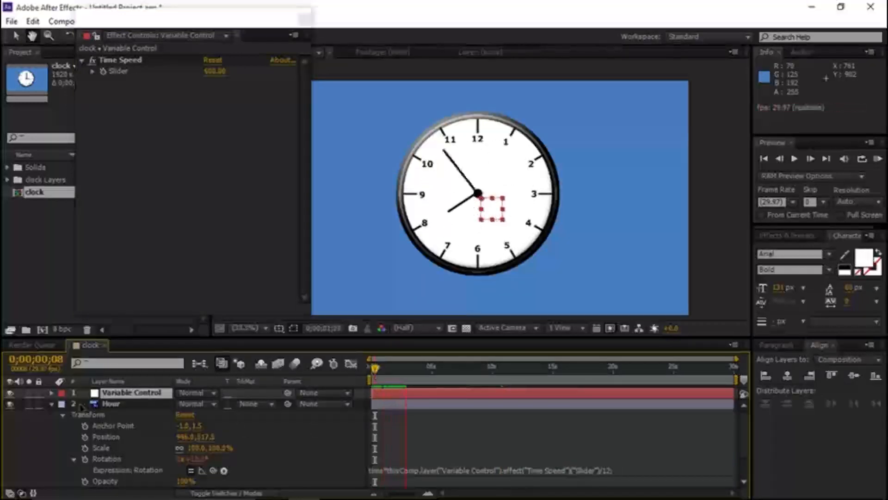
pyautogui.click(51, 402)
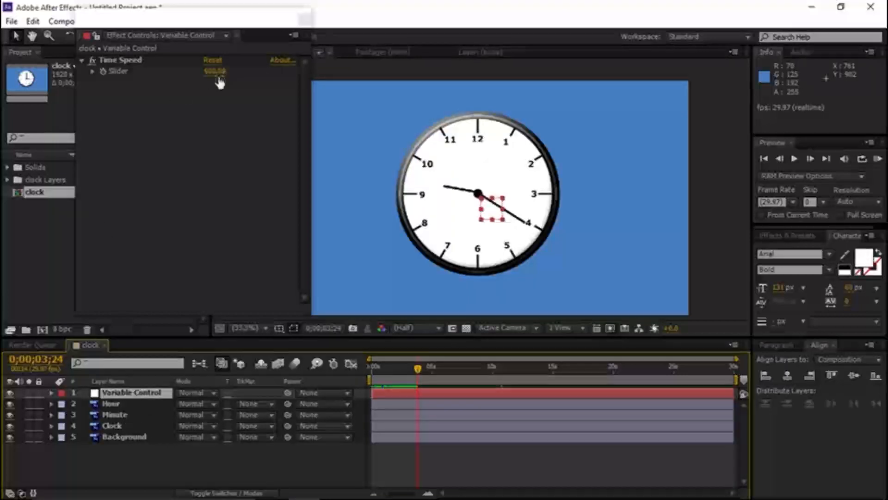
pyautogui.press('space')
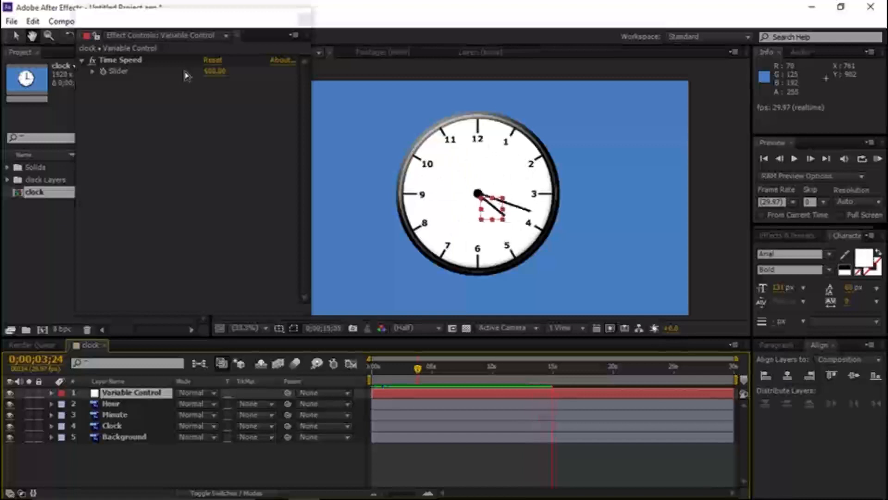
# Set the Time Speed slider to 400 and start another preview of the clock
pyautogui.click(214, 72)
pyautogui.write('400')
pyautogui.press('Return')
pyautogui.press('space')
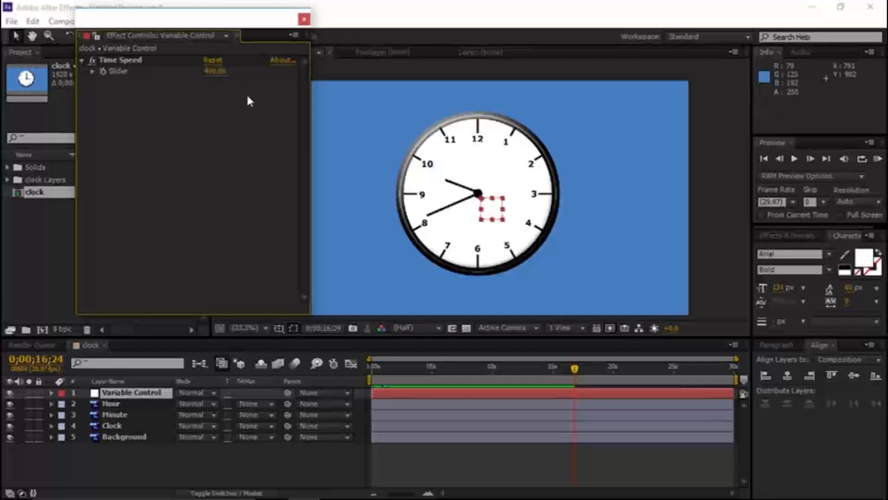